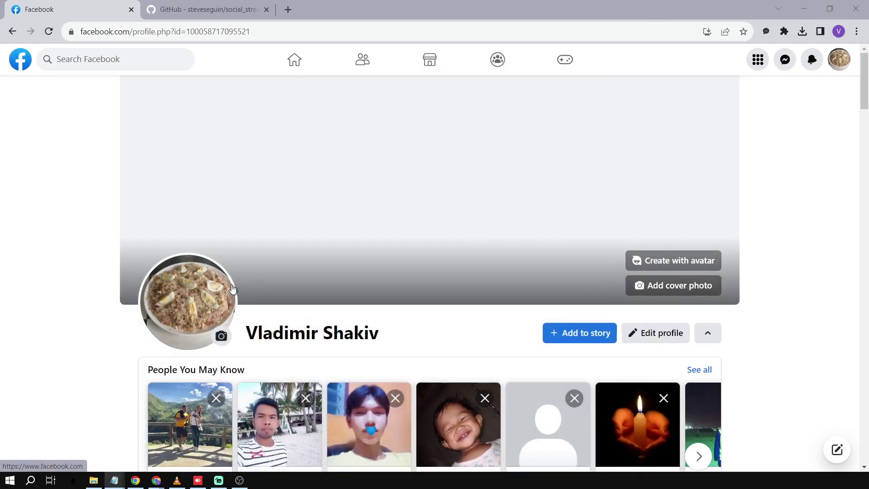
Look up socialstream.ninja in a separate browser tab and return to the social_stream GitHub repository.
left_click(261, 6)
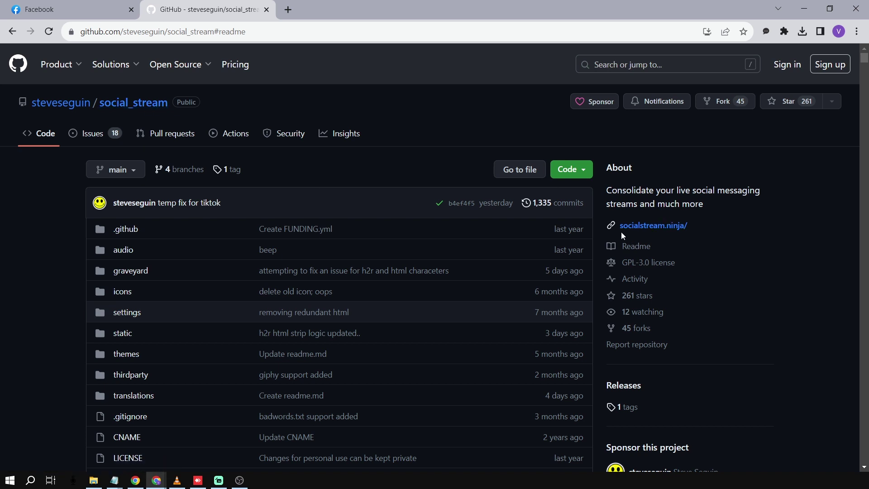
key("ctrl+t")
type("socialstream.ninja")
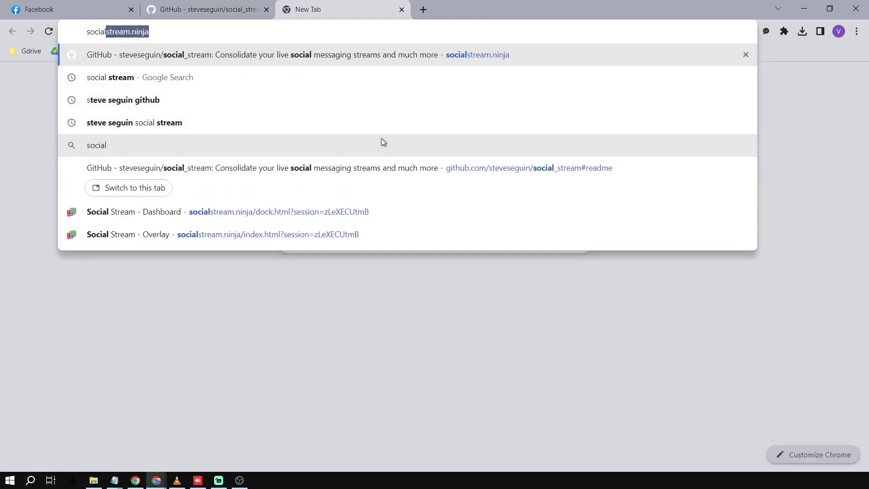
key("Right")
key("Return")
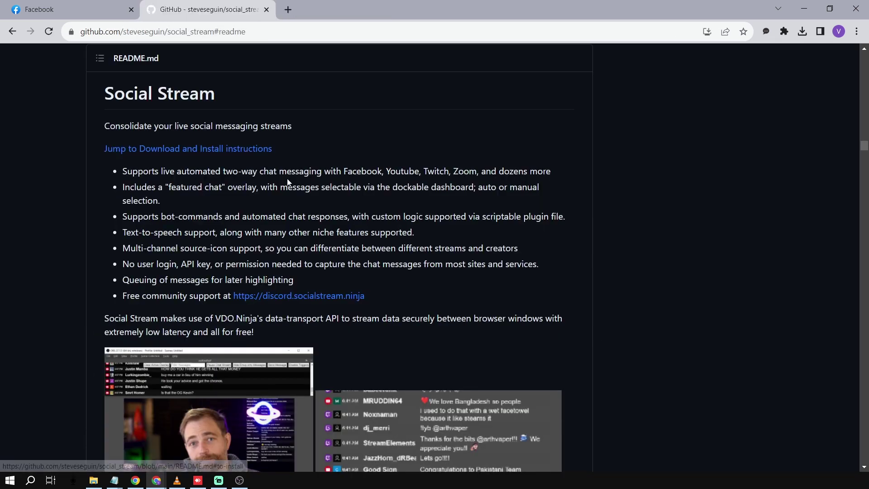
key("ctrl+w")
Show the code download options of the social_stream repository.
scroll(287, 179, "up", 20)
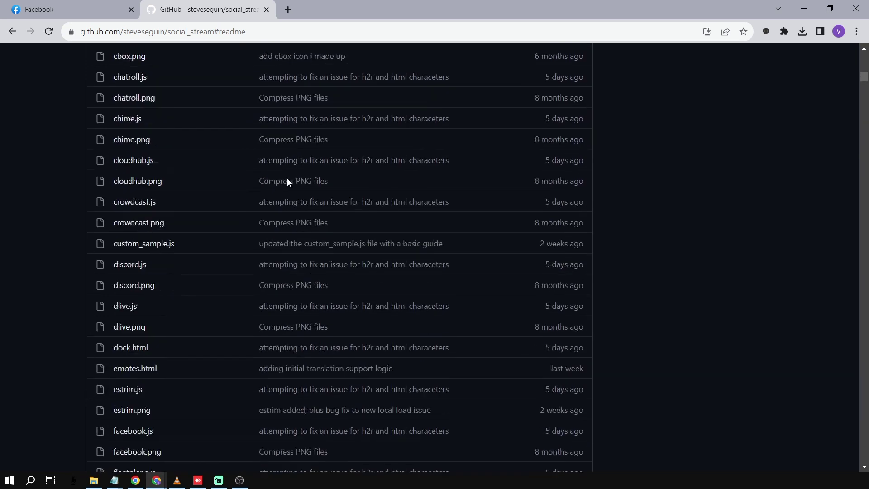
scroll(287, 179, "up", 1)
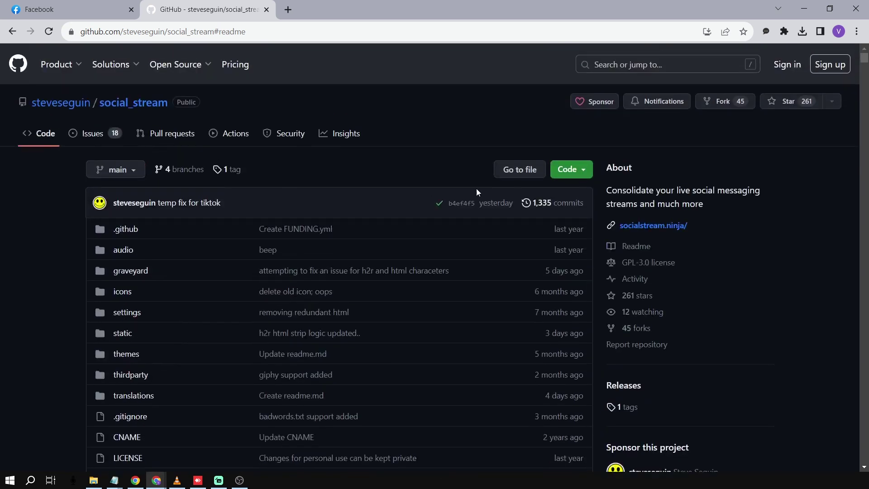
left_click(569, 170)
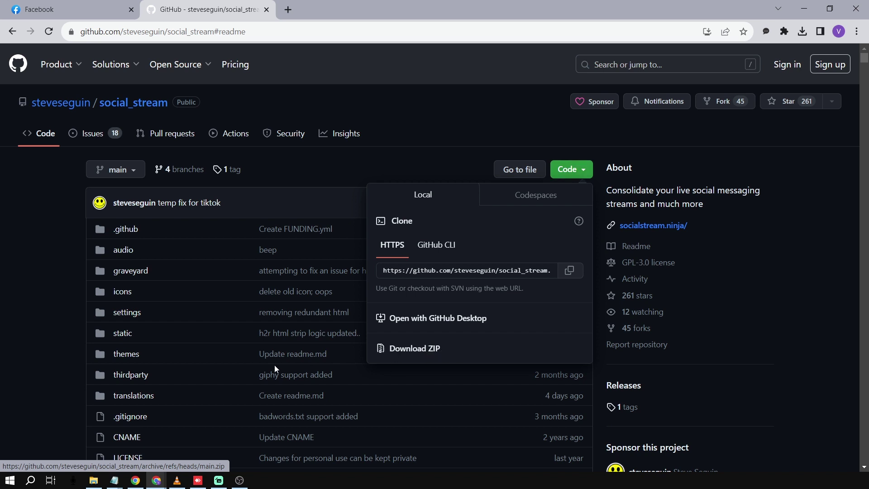
Switch to File Explorer and extract the social_stream-main archive into its current folder.
left_click(94, 480)
left_click(114, 146)
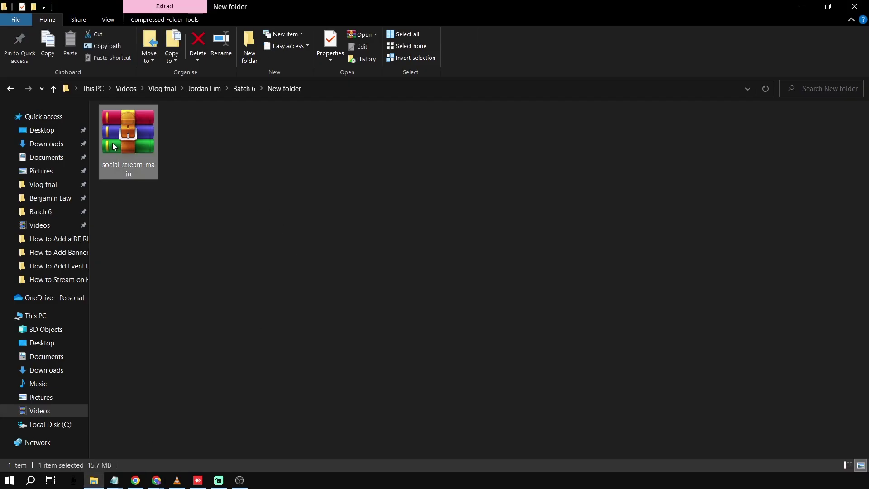
right_click(114, 145)
left_click(170, 204)
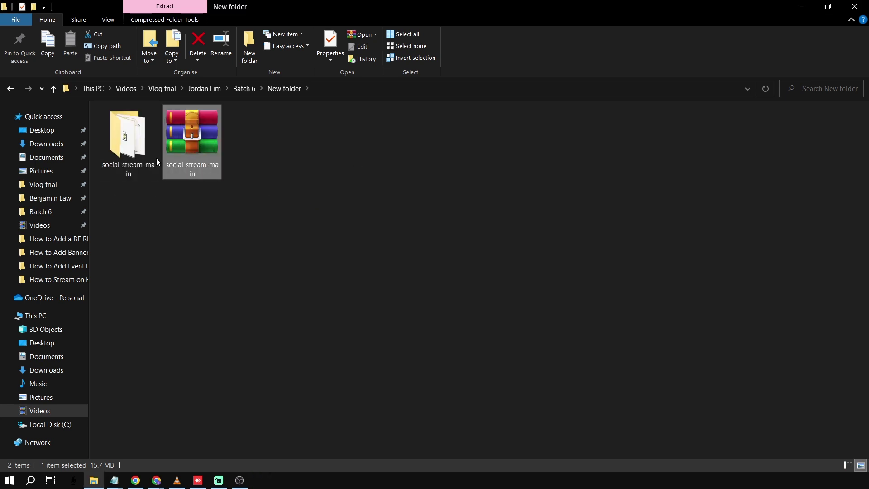
left_click(135, 147)
Return to Chrome, open the extension management page and enable Developer mode.
key("alt+Tab")
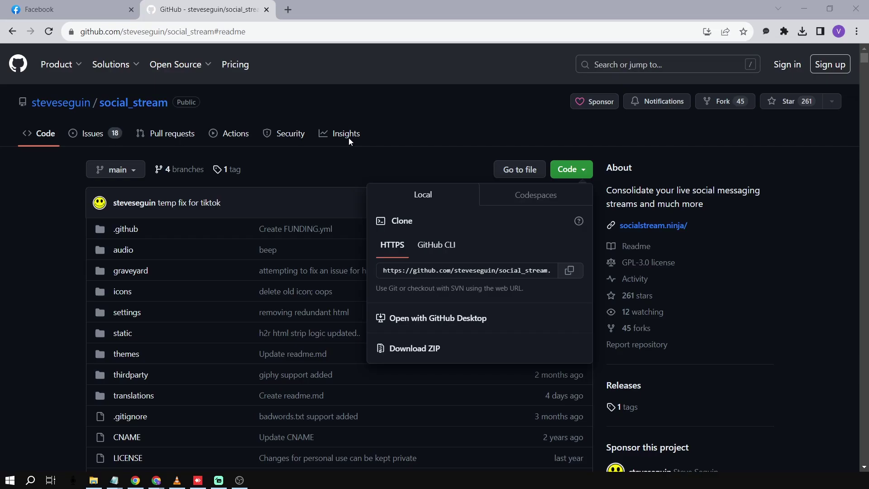
left_click(783, 32)
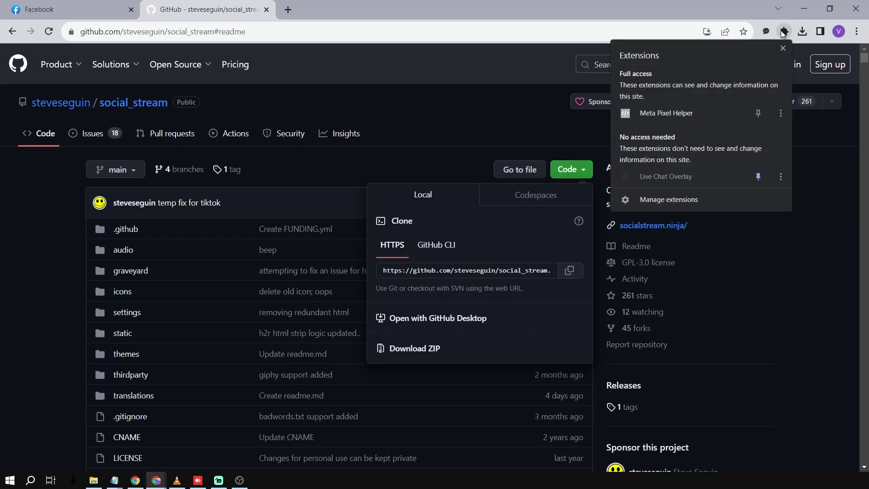
left_click(665, 199)
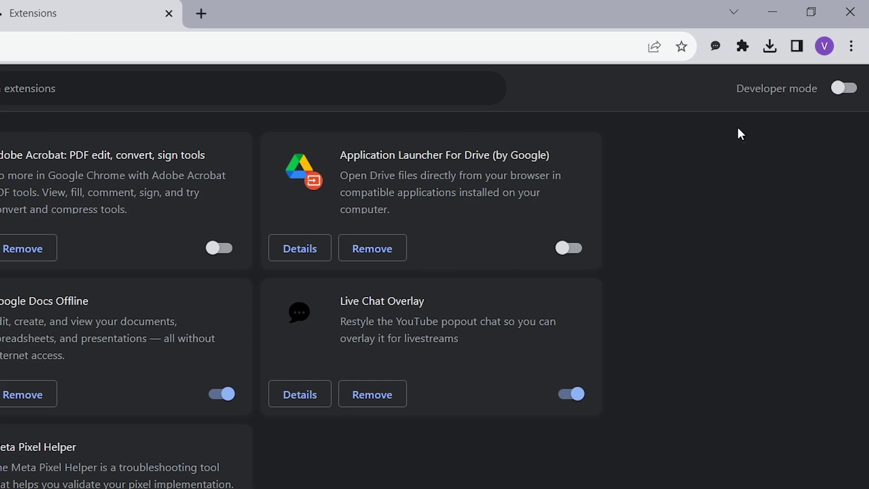
left_click(844, 89)
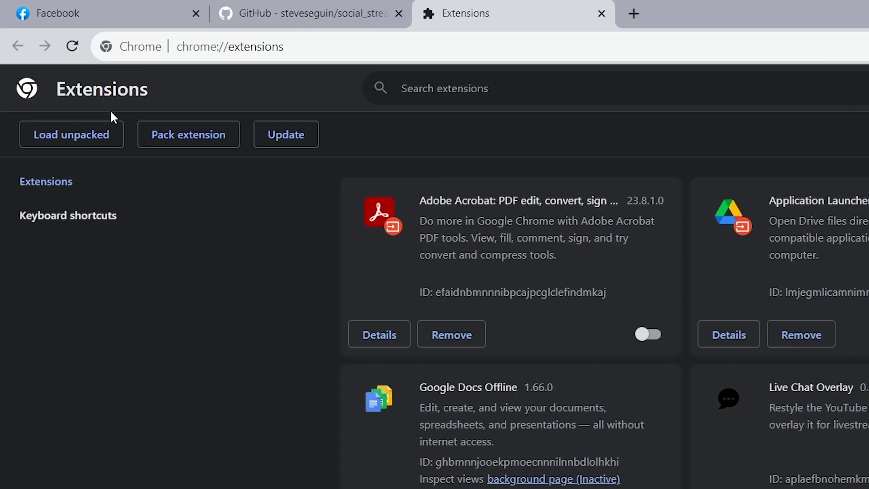
Load the extracted social_stream-main folder as an unpacked extension.
left_click(75, 135)
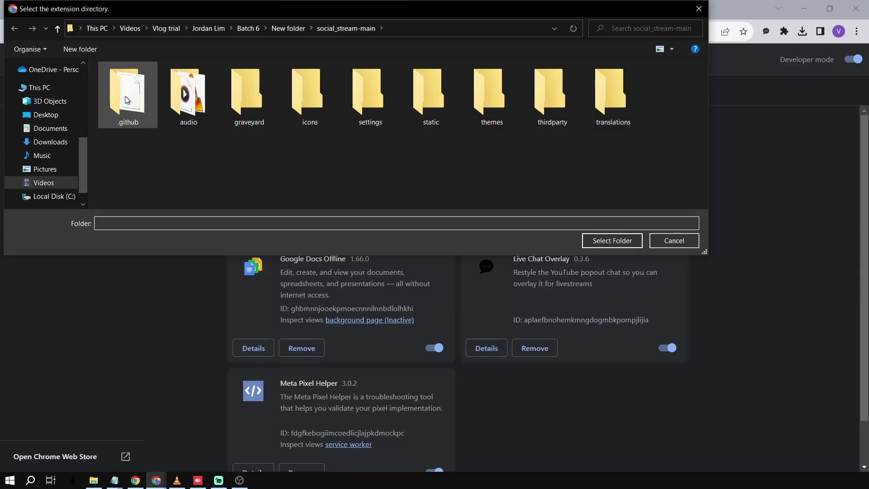
left_click(299, 28)
left_click(131, 110)
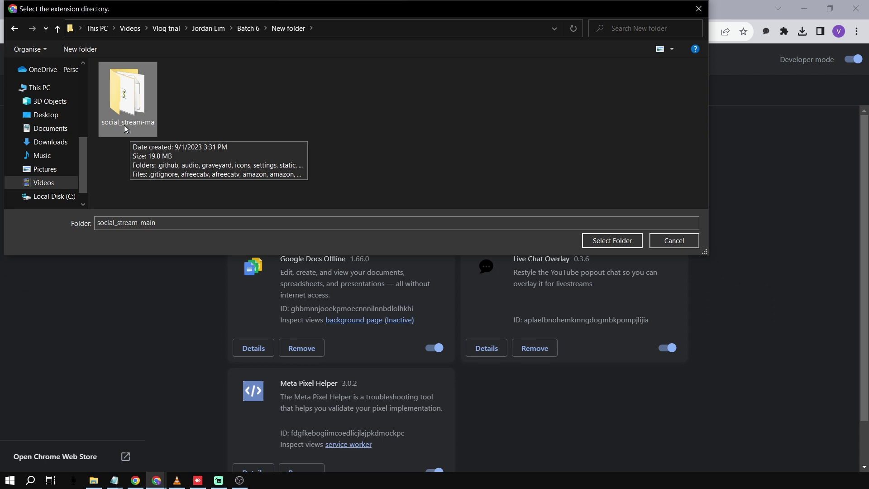
left_click(620, 241)
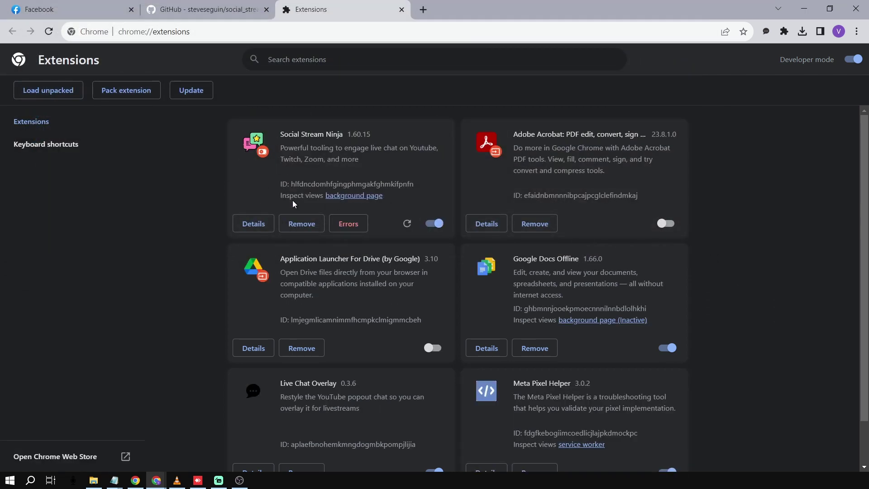
Switch to Streamlabs Desktop and go live on Facebook with the privacy set to Public.
left_click(236, 14)
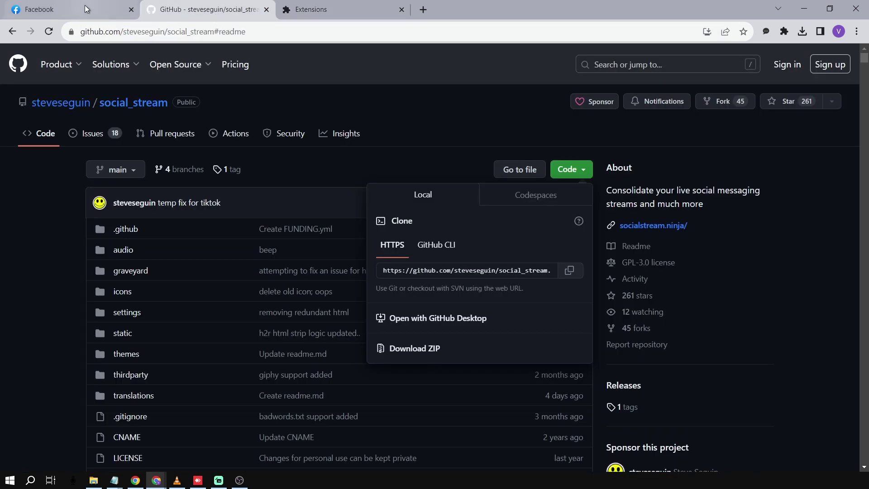
left_click(68, 9)
left_click(218, 480)
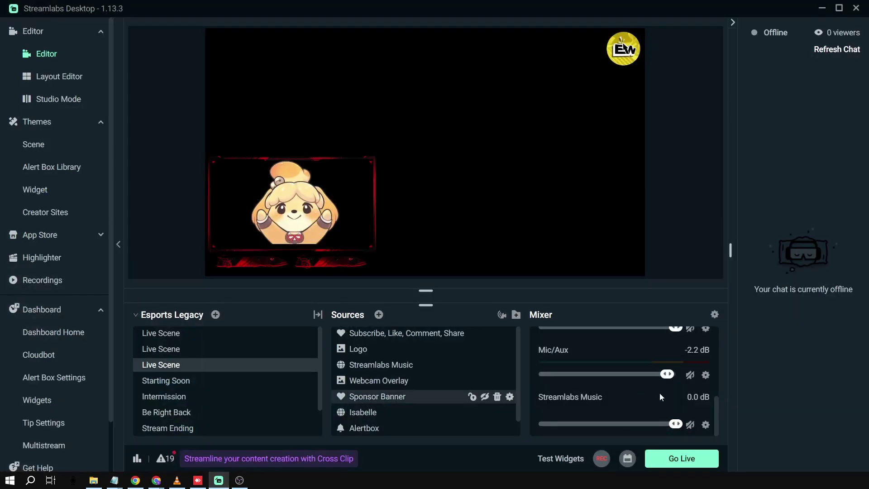
left_click(661, 458)
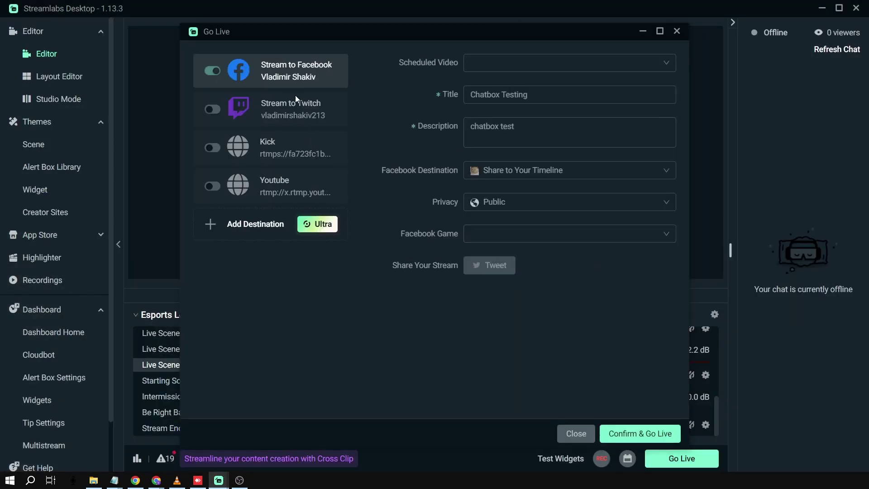
left_click(499, 213)
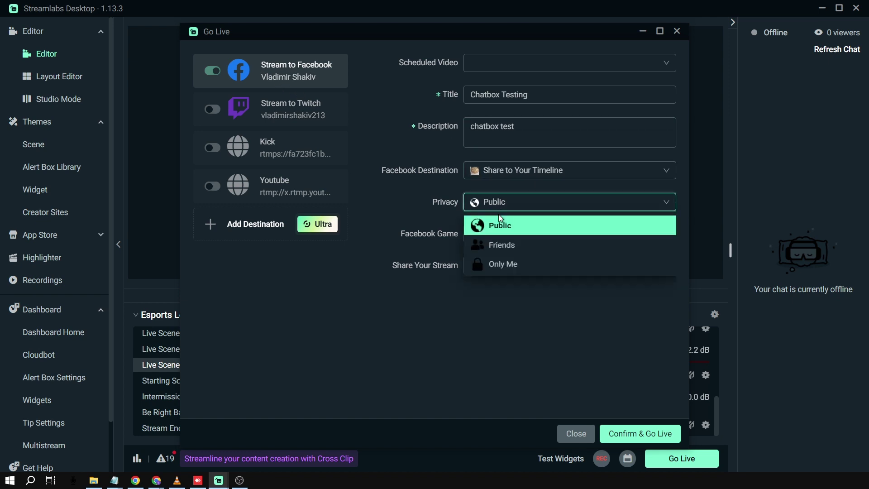
left_click(499, 232)
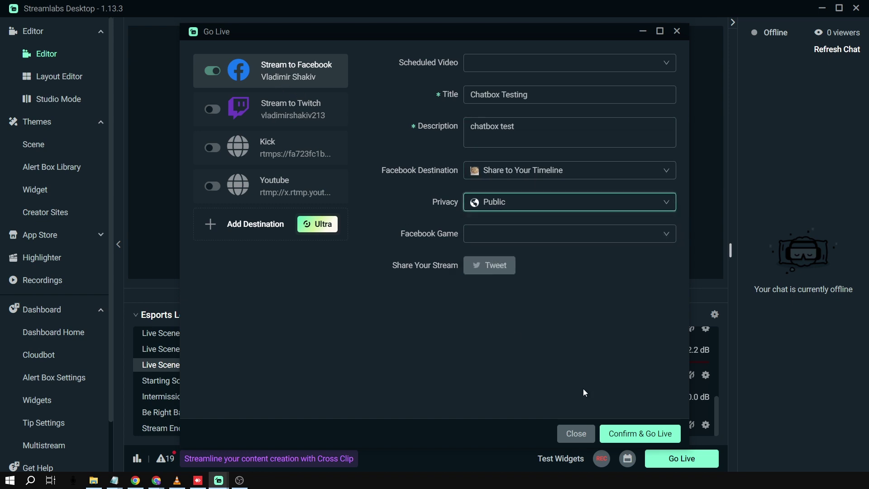
left_click(627, 435)
left_click(483, 231)
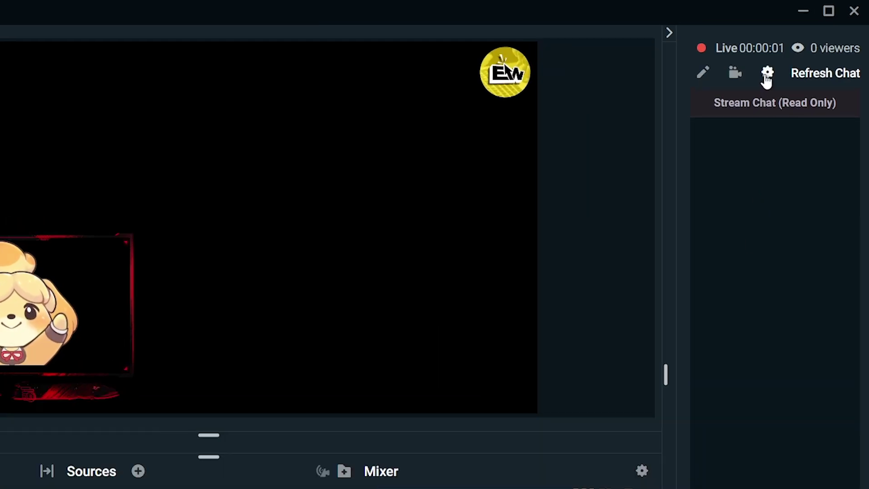
Open the running stream's Facebook Live Producer dashboard in the browser from Streamlabs Desktop.
left_click(766, 77)
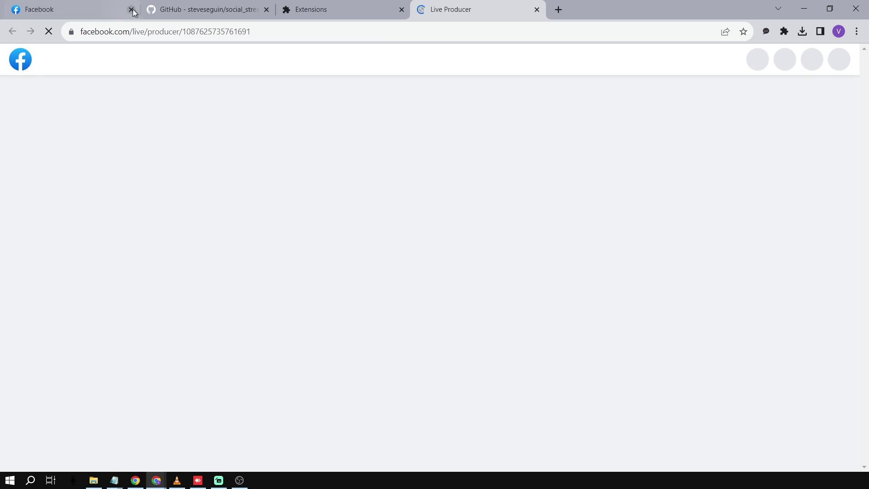
left_click(101, 6)
left_click(131, 9)
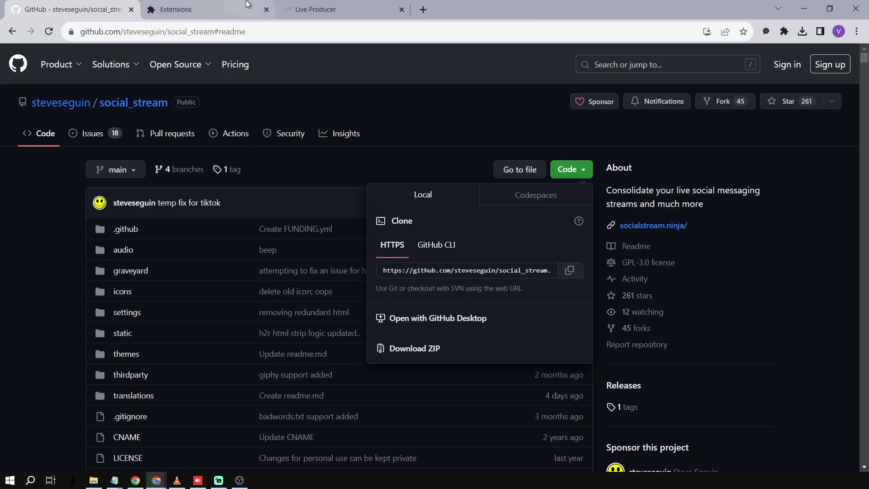
left_click(310, 9)
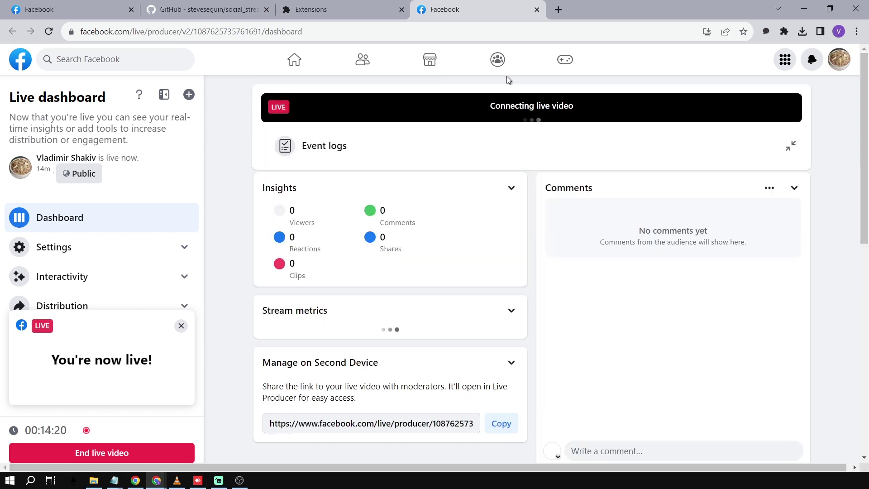
Set the audience of the live video's post to Public in its post details and save the post.
scroll(542, 176, "down", 10)
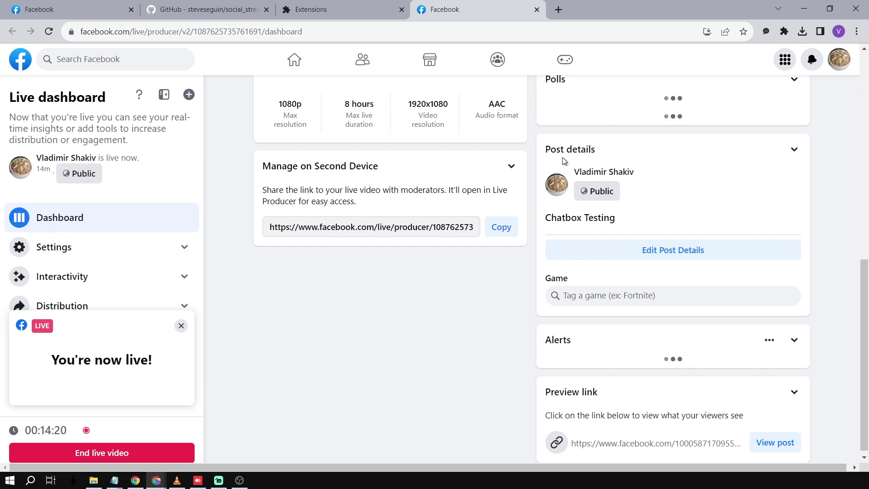
scroll(588, 226, "down", 4)
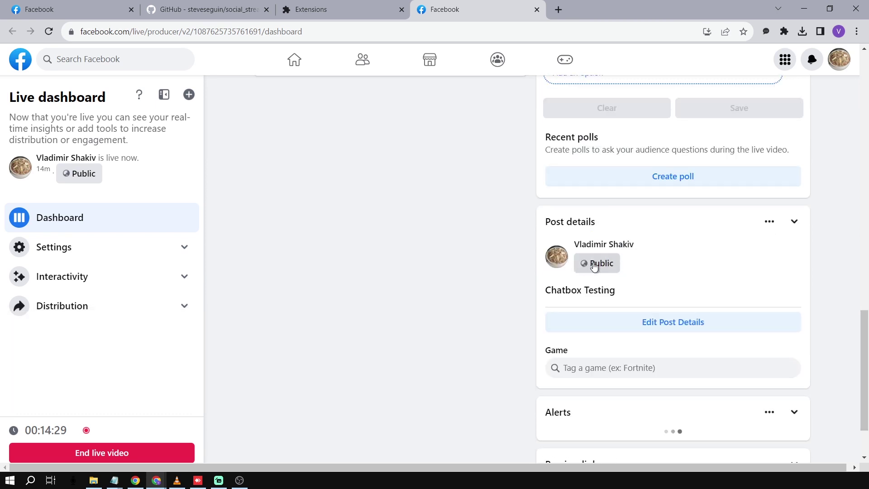
left_click(596, 264)
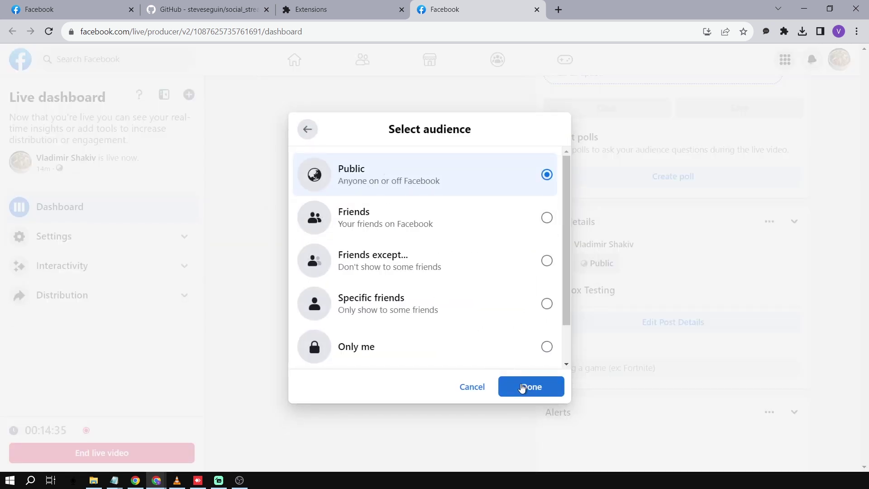
left_click(522, 388)
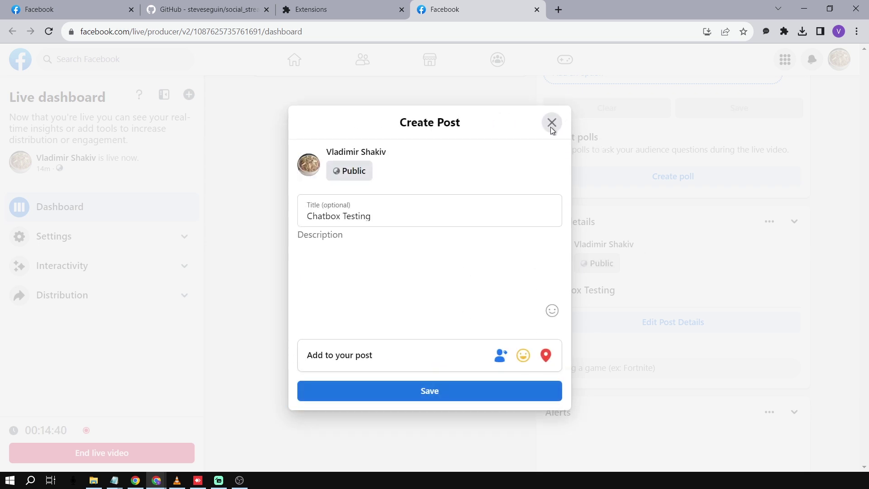
left_click(498, 391)
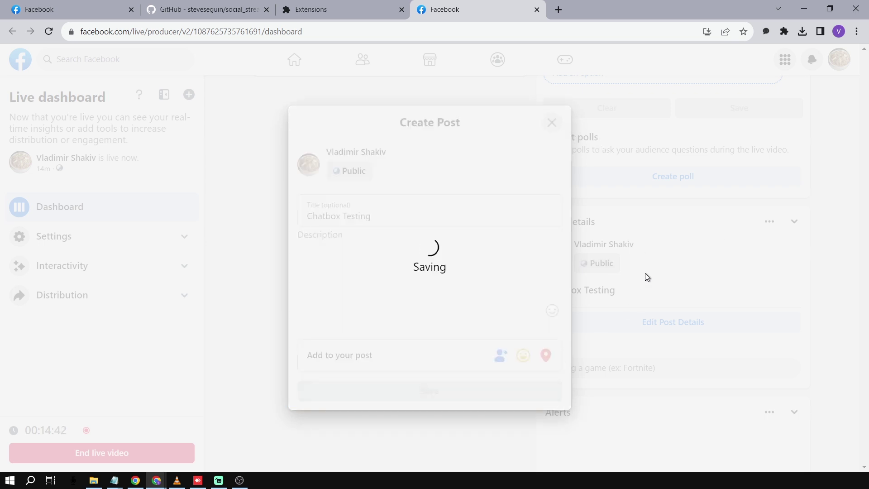
Pin the Social Stream Ninja extension to the browser toolbar.
scroll(647, 277, "up", 15)
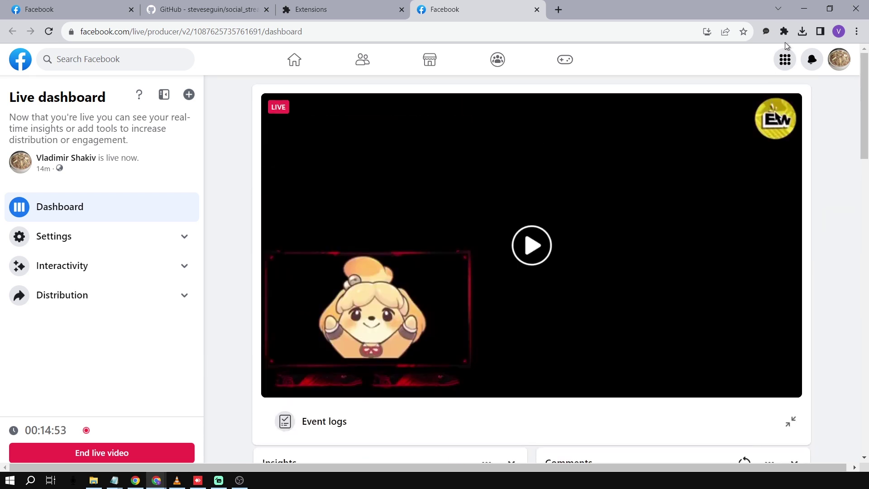
left_click(784, 32)
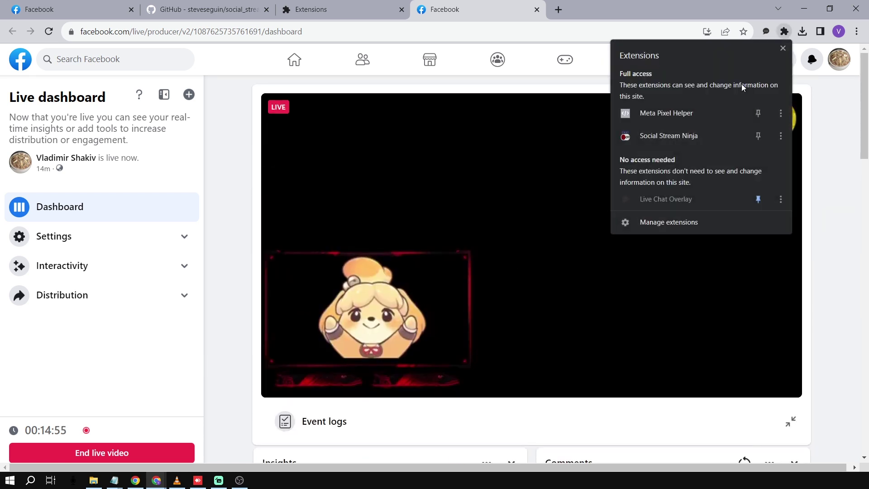
left_click(760, 139)
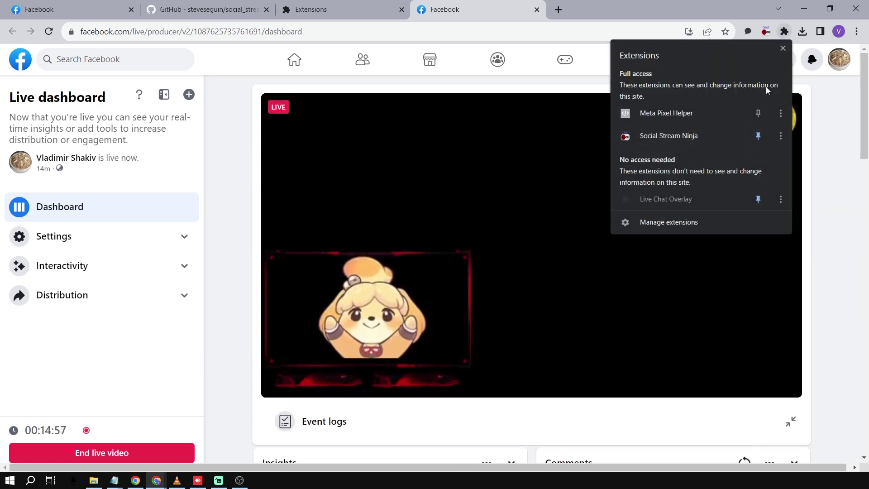
Activate the Social Stream Ninja extension and open its dockable streaming chat link.
left_click(766, 32)
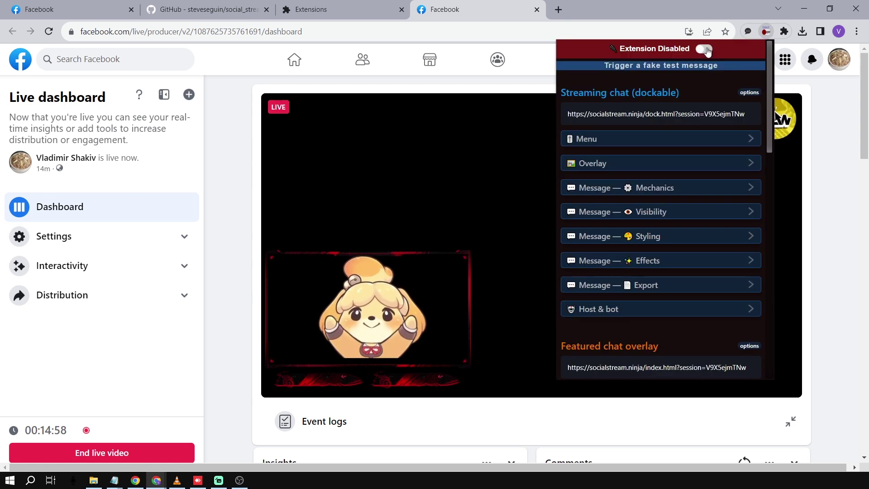
left_click(699, 49)
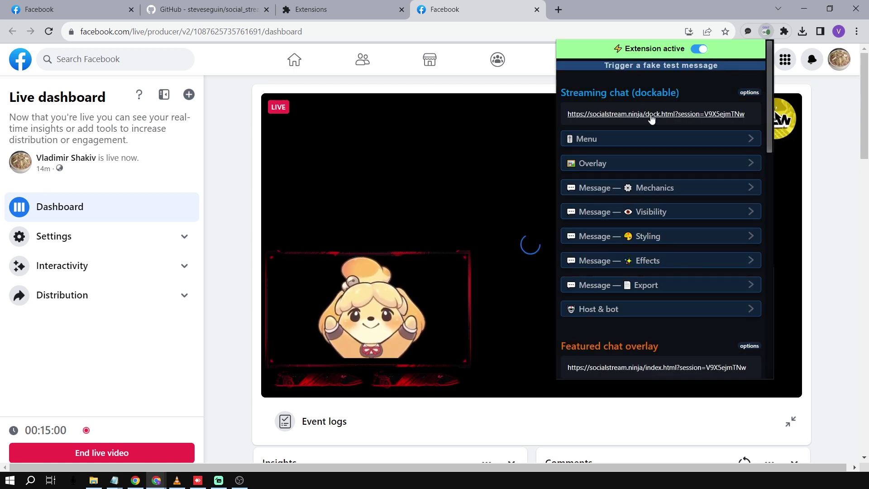
left_click(684, 114)
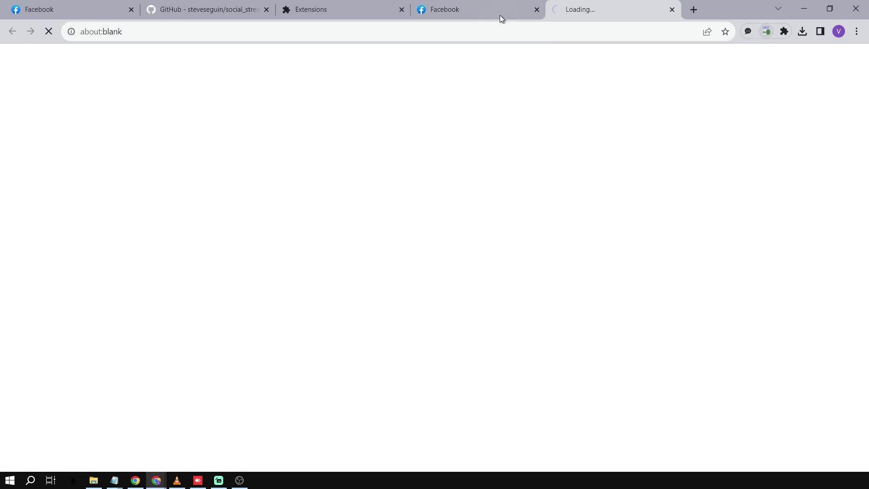
Open the featured chat overlay link from the Social Stream Ninja extension and return to the Social Stream dashboard.
left_click(500, 15)
left_click(598, 11)
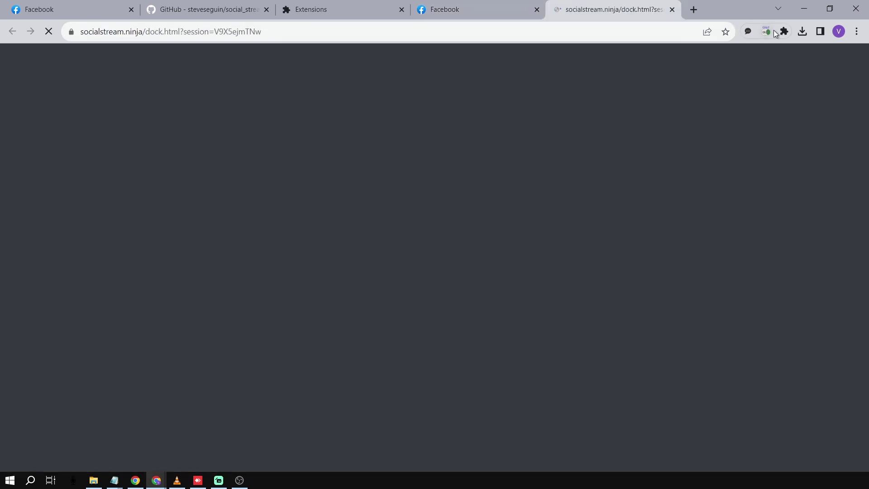
scroll(609, 332, "down", 2)
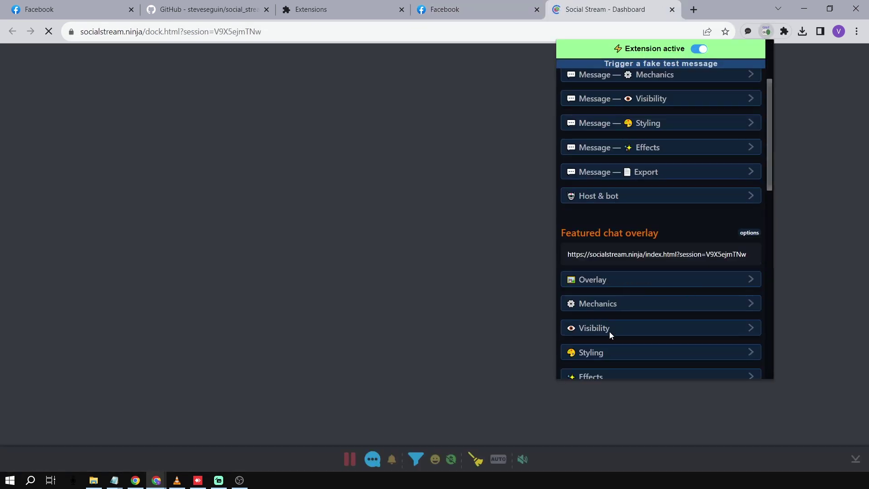
left_click(594, 261)
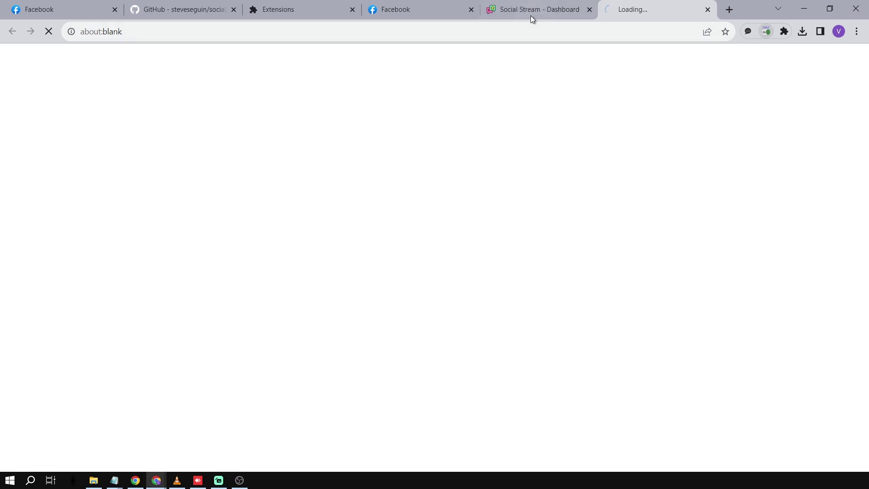
left_click(530, 15)
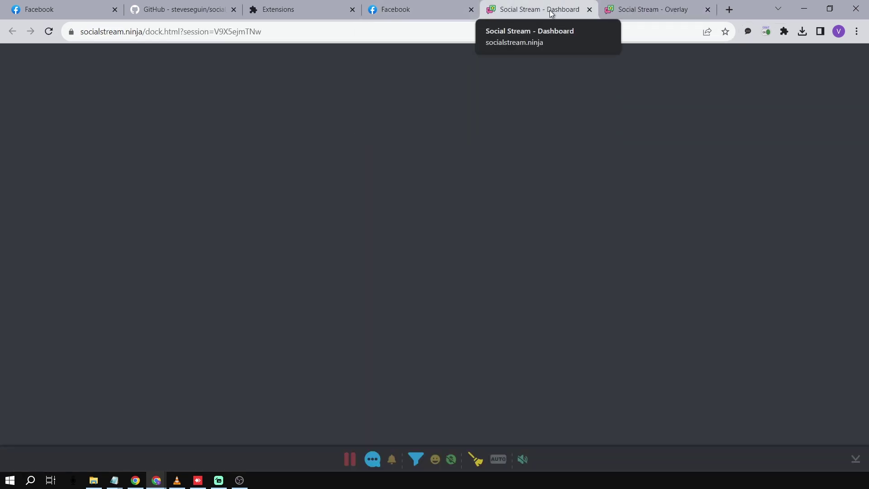
Pop out the Comments module of the Facebook live dashboard into its own tab and close the original dashboard tab.
left_click(440, 9)
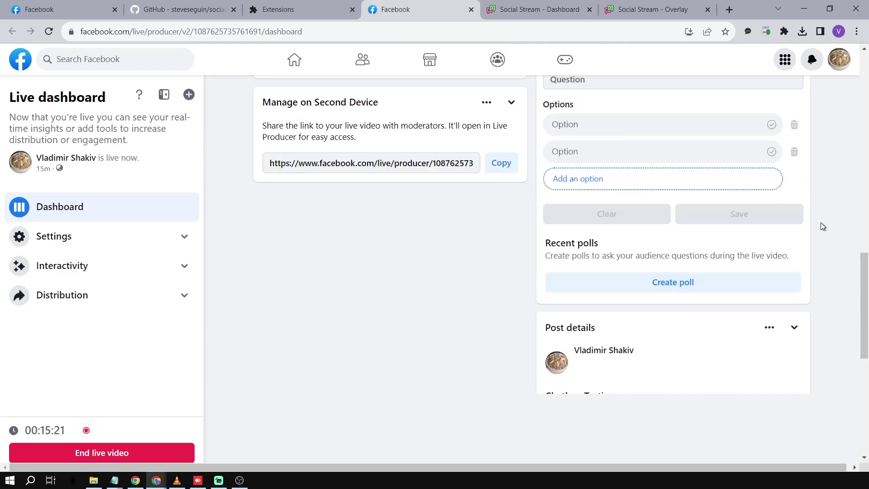
scroll(699, 232, "up", 5)
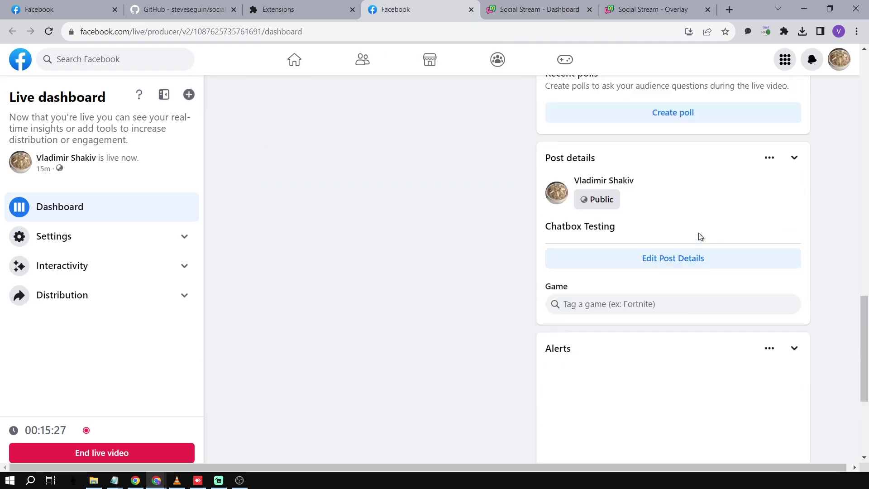
scroll(699, 232, "up", 10)
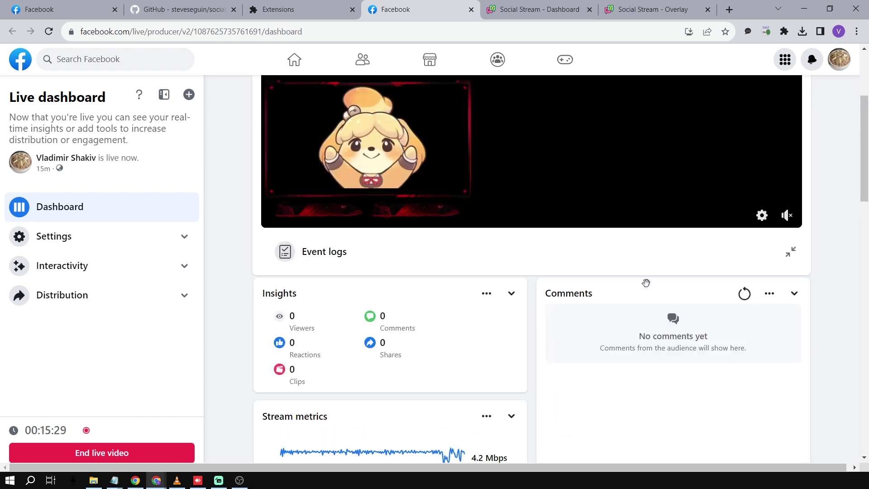
scroll(738, 224, "down", 3)
left_click(769, 178)
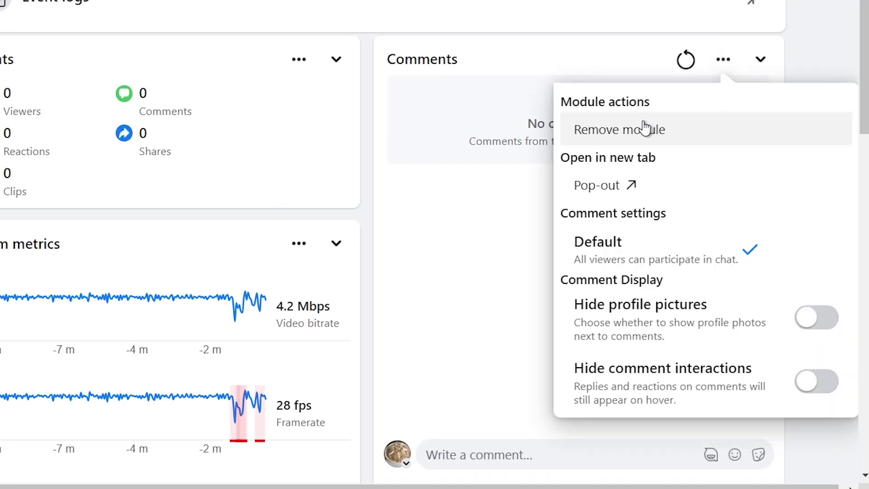
left_click(615, 194)
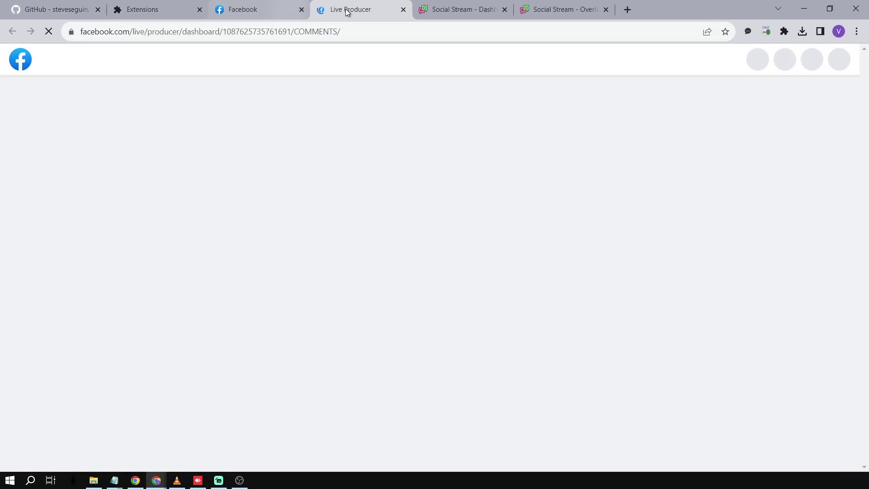
middle_click(281, 4)
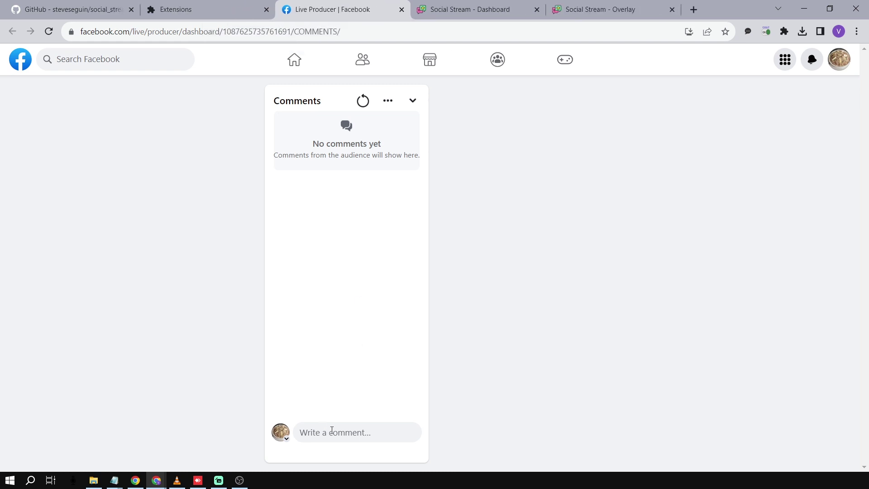
Post the comment "Hey" in the popped-out Facebook live comments.
left_click(332, 430)
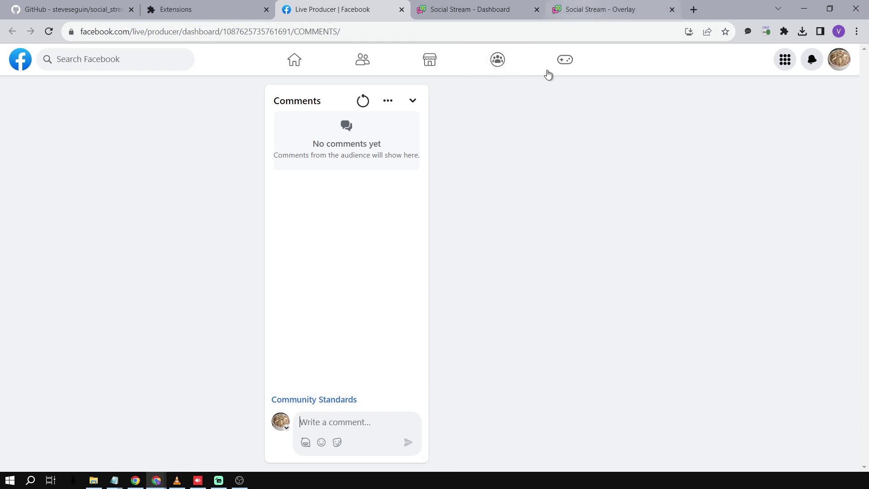
type("Hey")
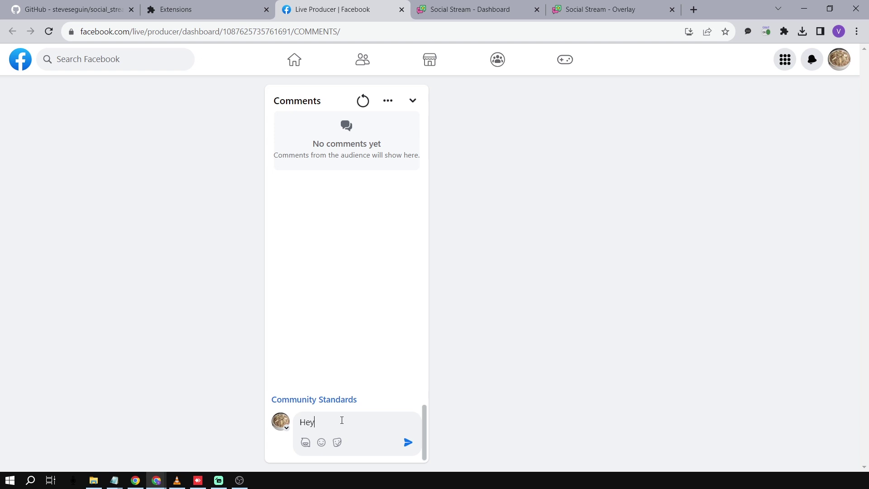
key("Return")
mouse_move(363, 377)
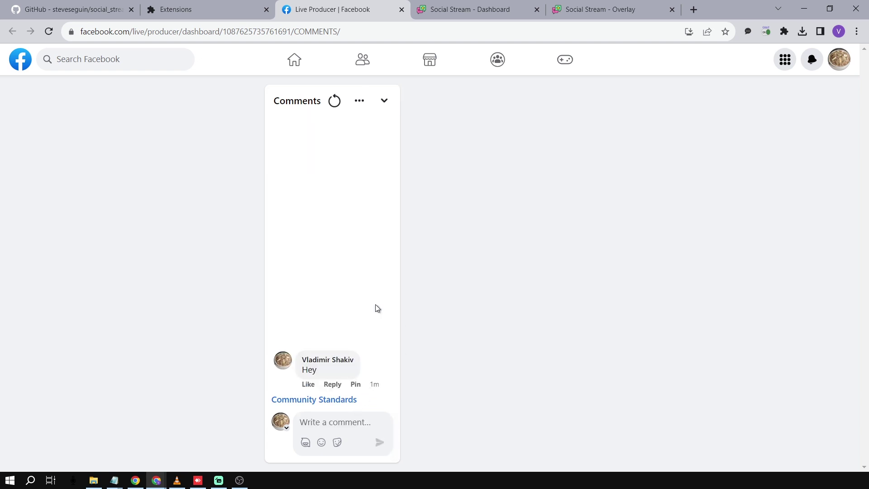
Compare the Social Stream dashboard with the popped-out Facebook comments to check that the comment is captured.
key("ctrl+Tab")
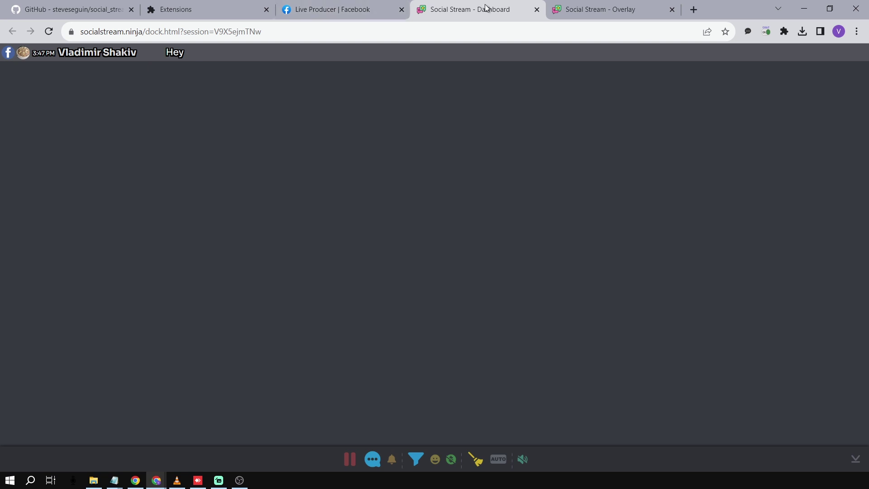
left_click(324, 8)
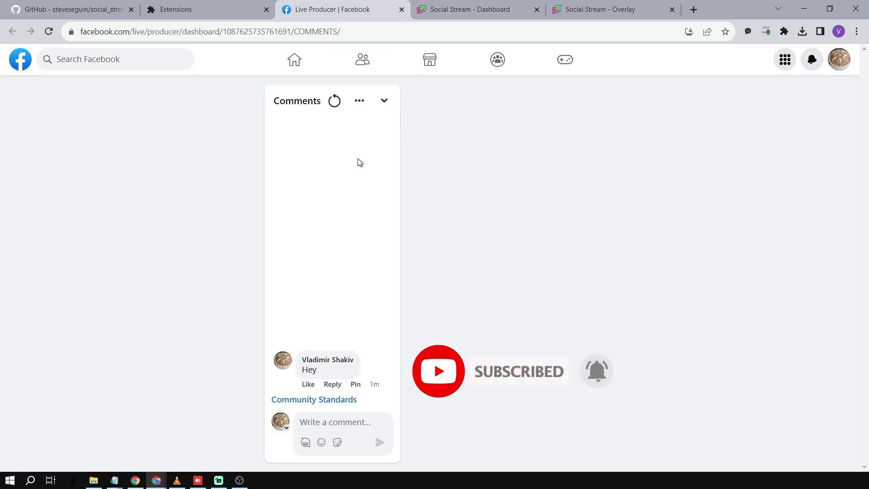
left_click(457, 13)
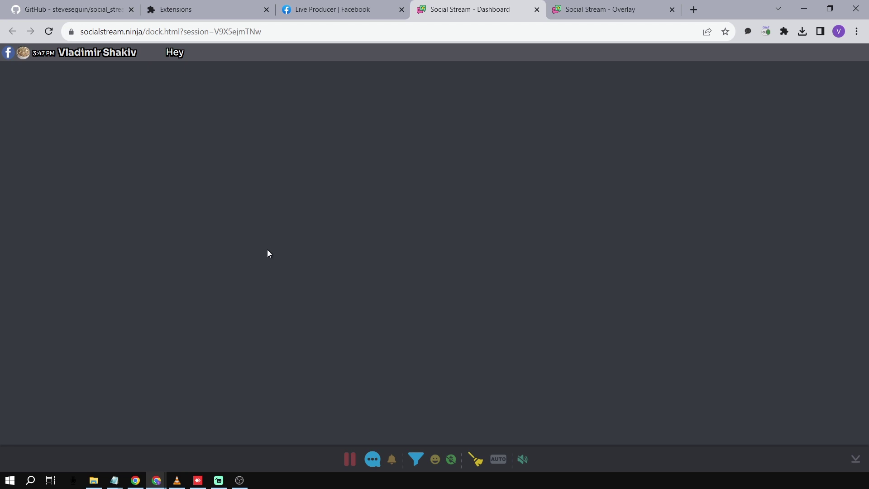
left_click(340, 6)
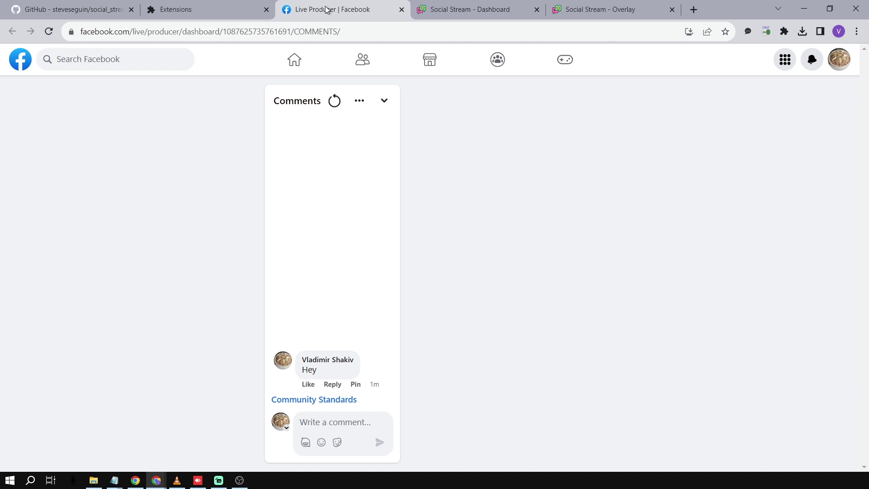
left_click(343, 428)
left_click(443, 7)
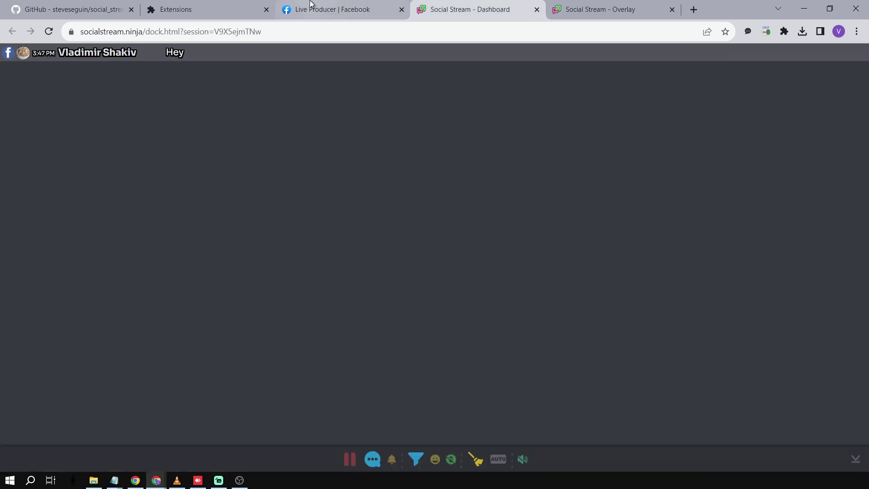
Switch to Streamlabs Desktop and place its reduced window below the dashboard's messages to compare both chats.
left_click(224, 481)
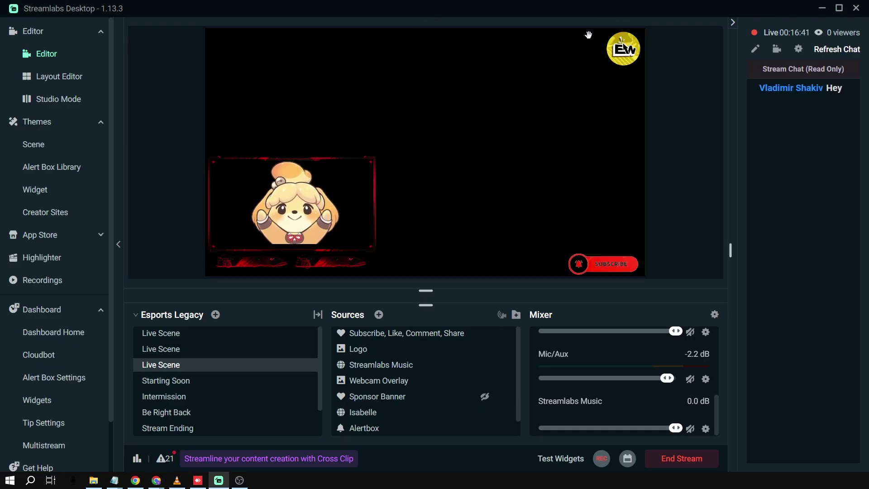
left_click_drag(548, 7, 389, 85)
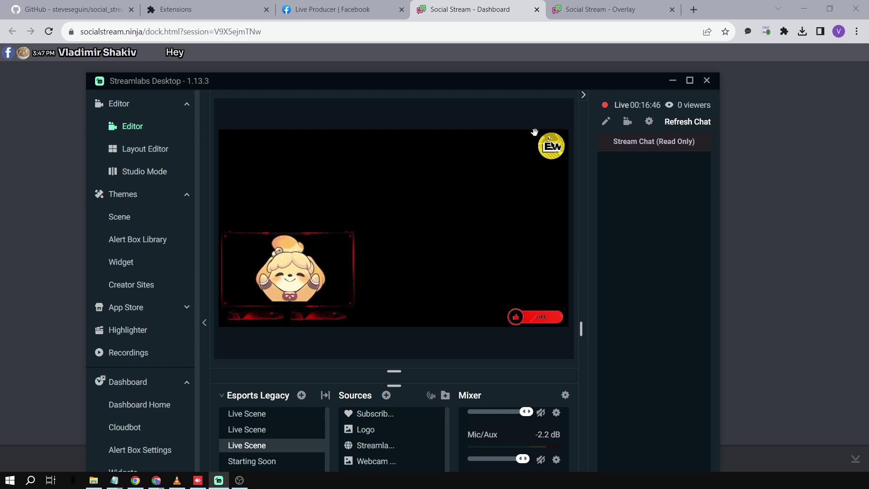
key("alt+Tab")
left_click_drag(440, 85, 441, 133)
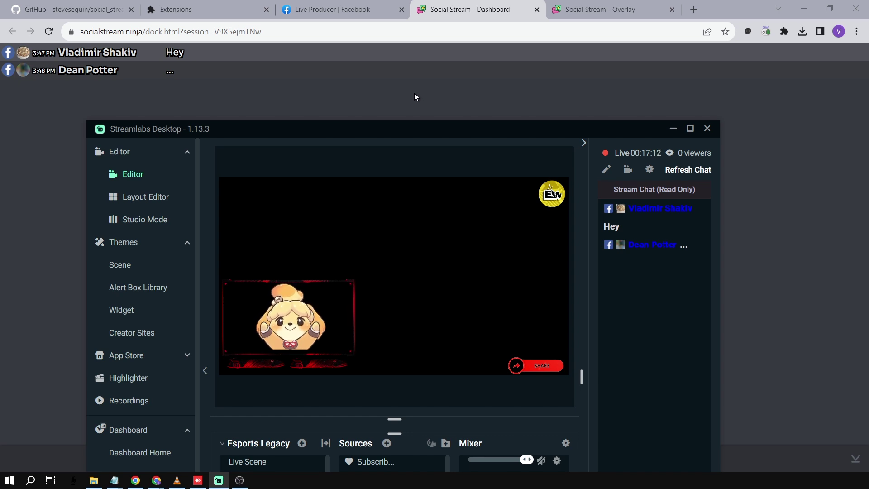
Feature the "Hey" message from the Social Stream dashboard and view it on the overlay page.
left_click(611, 13)
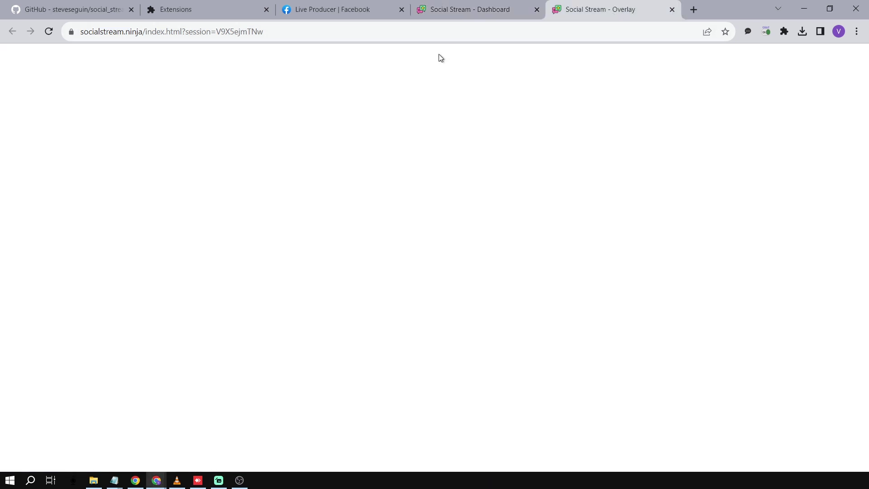
left_click(479, 9)
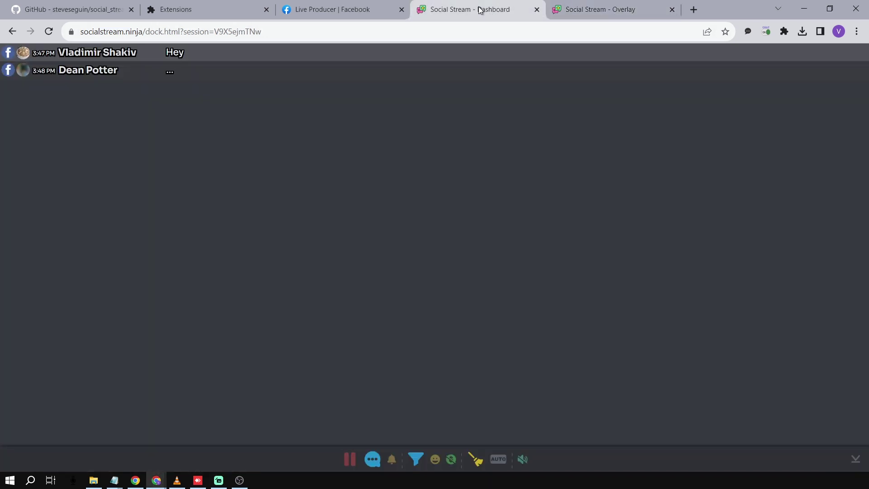
left_click(105, 57)
left_click(564, 14)
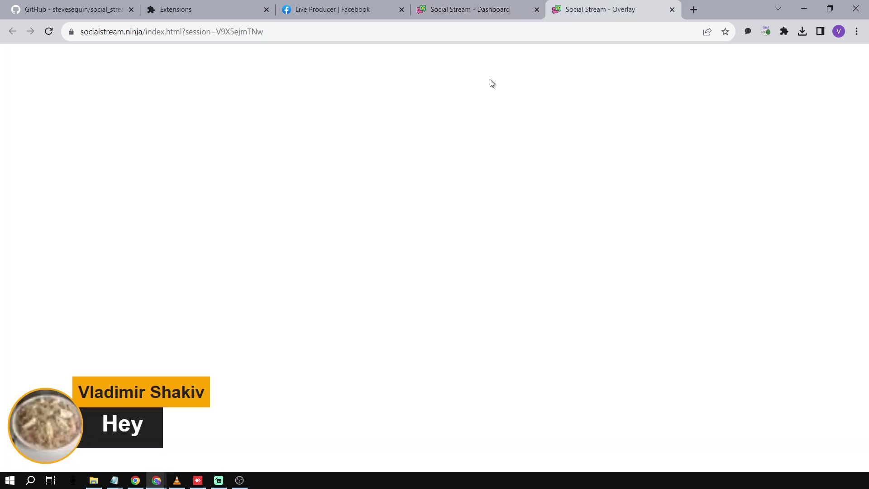
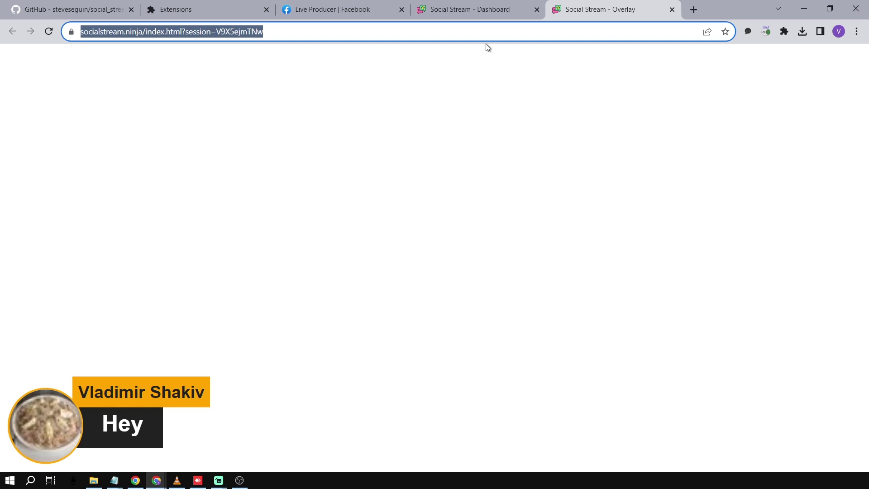
Copy the Social Stream overlay page's address and paste it as the URL of the browser source in Streamlabs Desktop.
left_click(484, 36)
key("ctrl+a")
key("ctrl+c")
key("alt+Tab")
left_click(482, 185)
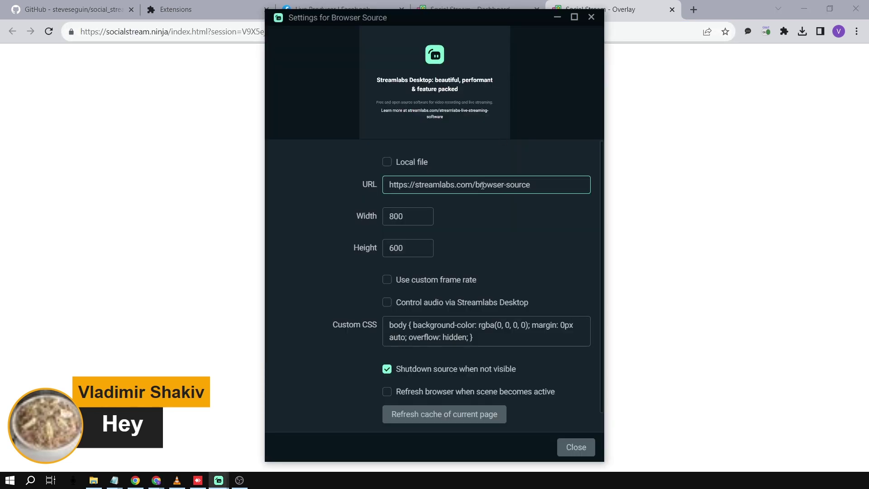
key("ctrl+a")
key("ctrl+v")
Set the browser source's height to 400 and close its settings.
left_click_drag(402, 252, 363, 248)
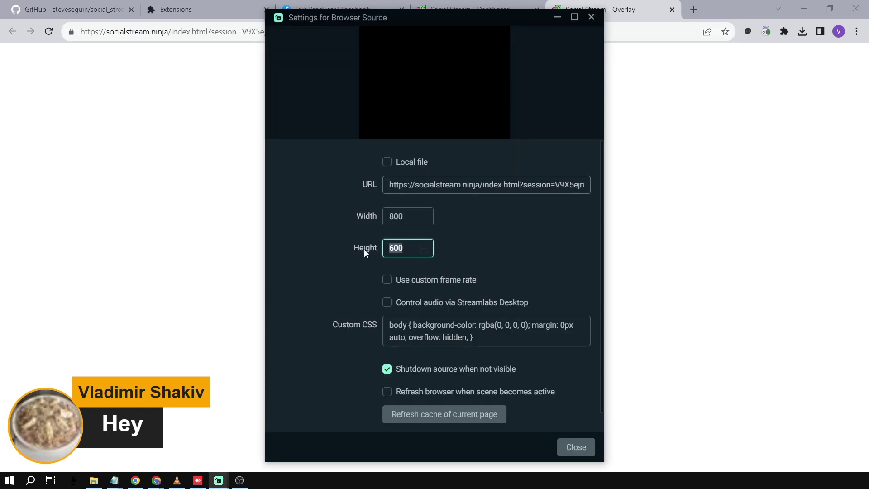
type("400")
left_click(489, 237)
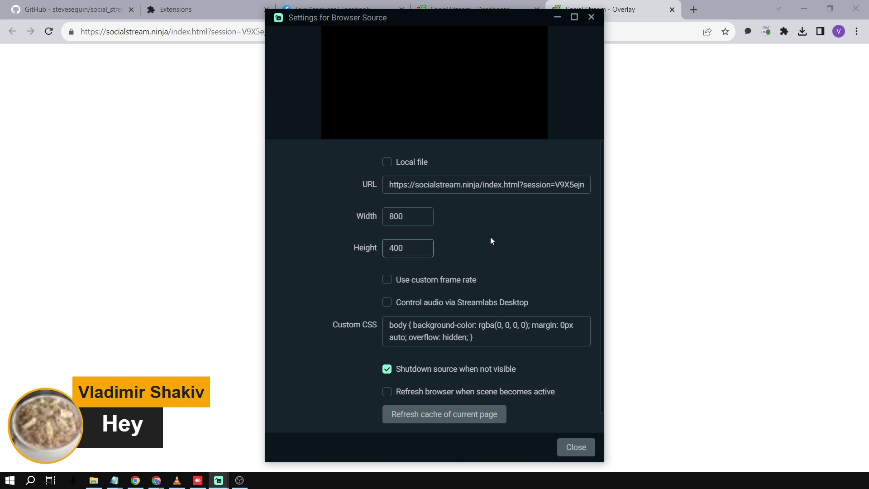
left_click(572, 447)
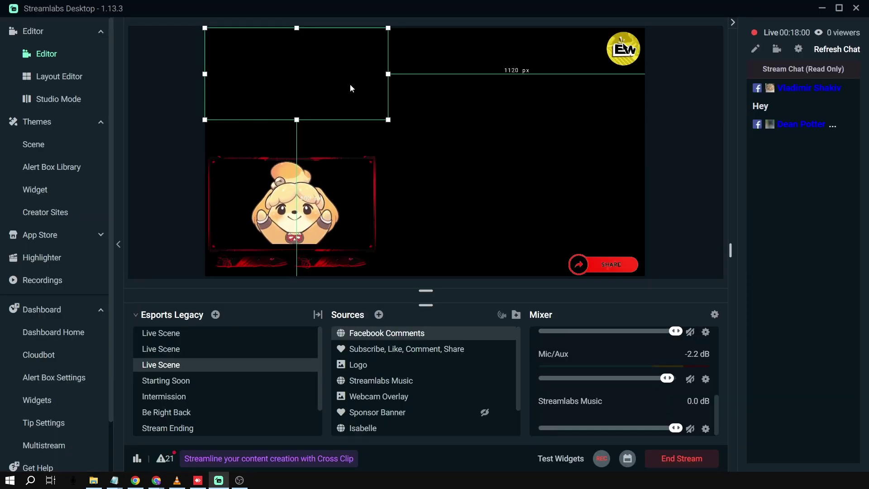
Move the Facebook Comments source to about 122 px below the canvas's upper edge and snap the Streamlabs window beside the browser.
left_click_drag(340, 91, 344, 116)
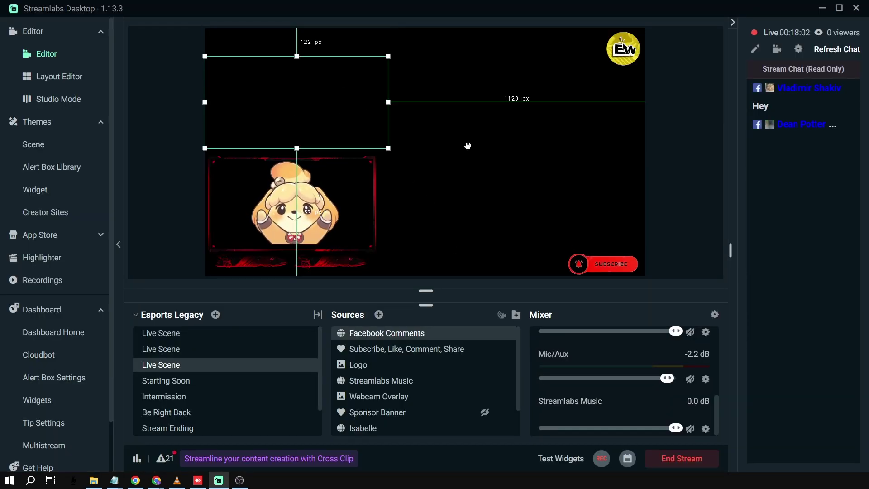
key("super+Right")
left_click(260, 204)
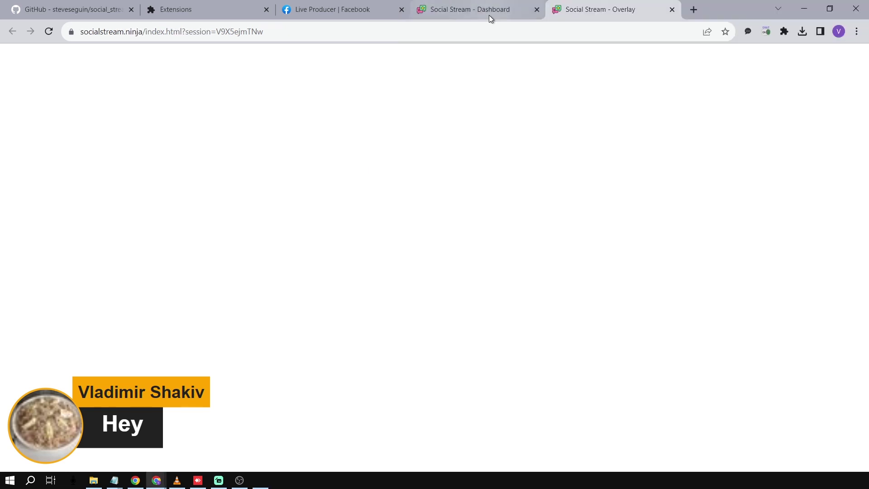
Feature the "..." message from the Social Stream dashboard and check it in the Streamlabs Desktop scene.
left_click(489, 18)
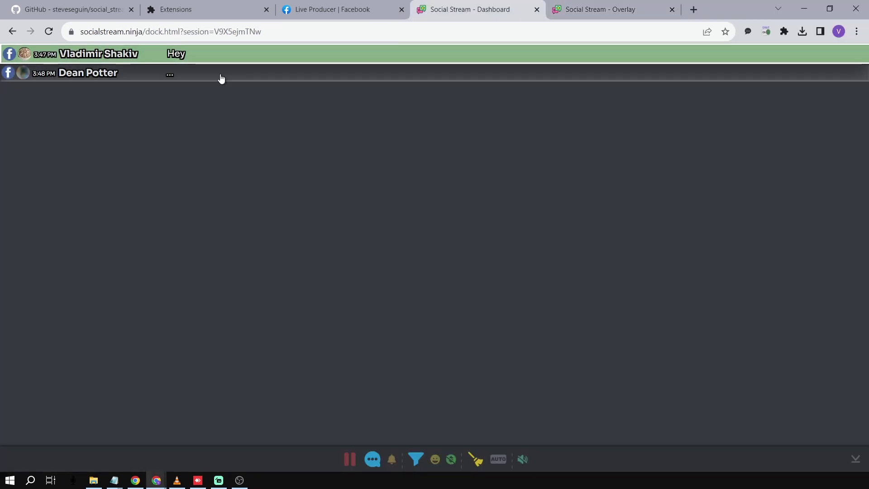
left_click(105, 75)
key("alt+Tab")
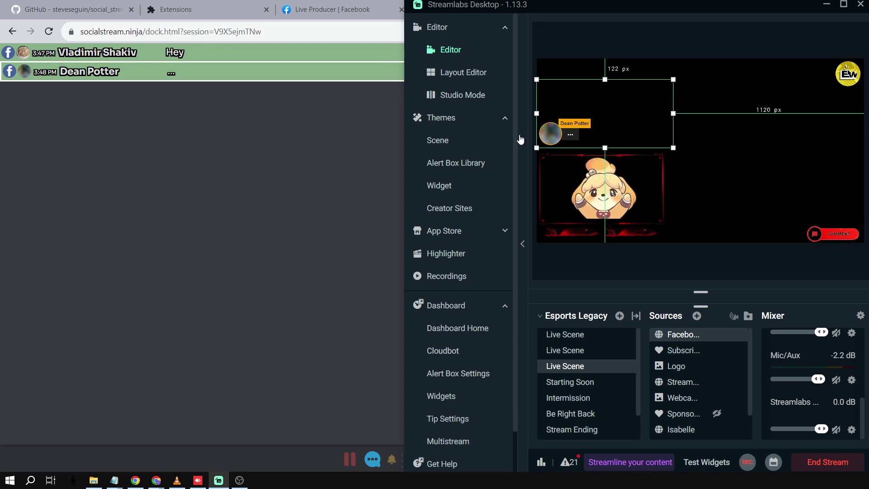
Feature the "Hey" message again, check it in the Streamlabs Desktop scene, and return to the Social Stream dashboard.
key("alt+Tab")
key("alt+Tab")
left_click(218, 98)
left_click(136, 53)
key("alt+Tab")
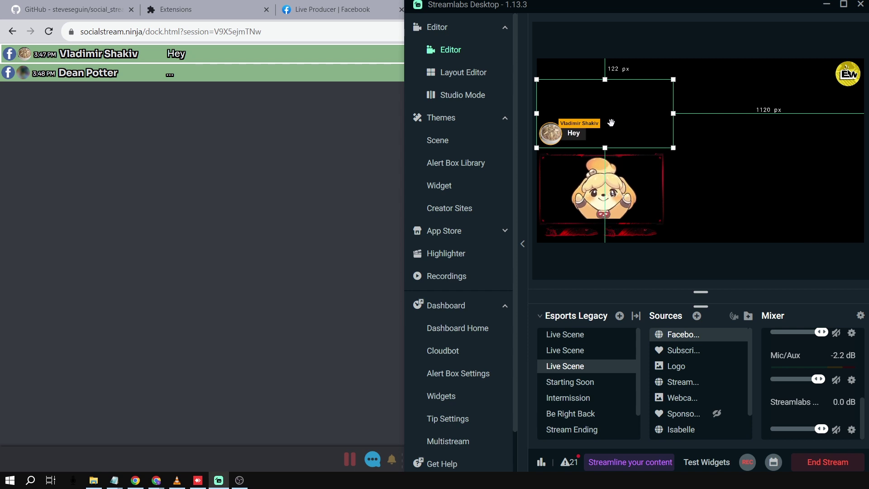
left_click(305, 130)
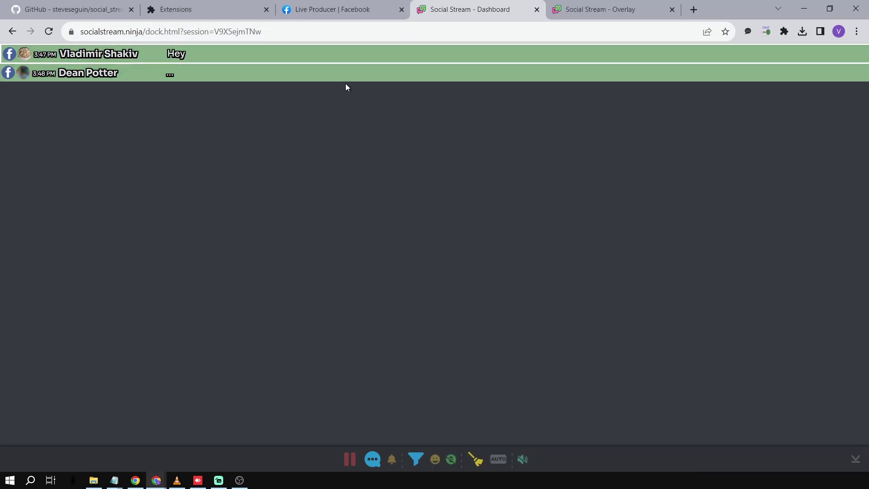
Replace the Facebook Comments browser source's URL in Streamlabs Desktop with the Social Stream dashboard's dock.html link and close its settings.
left_click(343, 30)
key("ctrl+c")
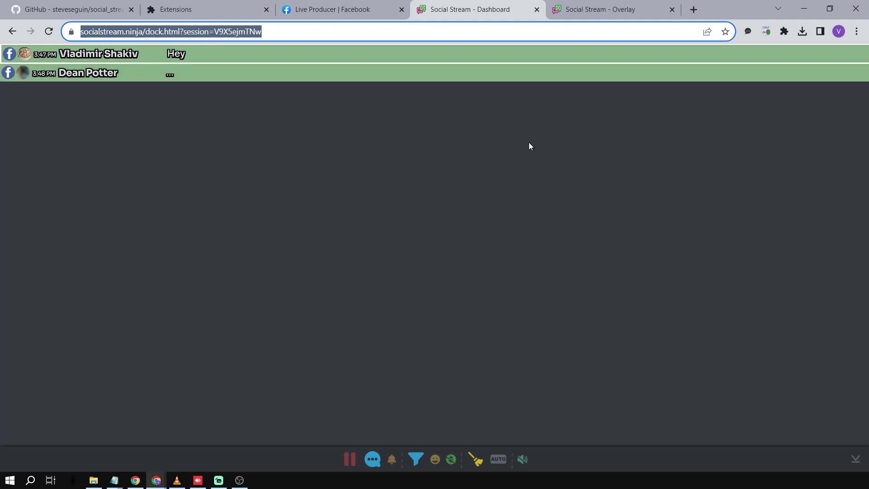
key("alt+Tab")
mouse_move(742, 334)
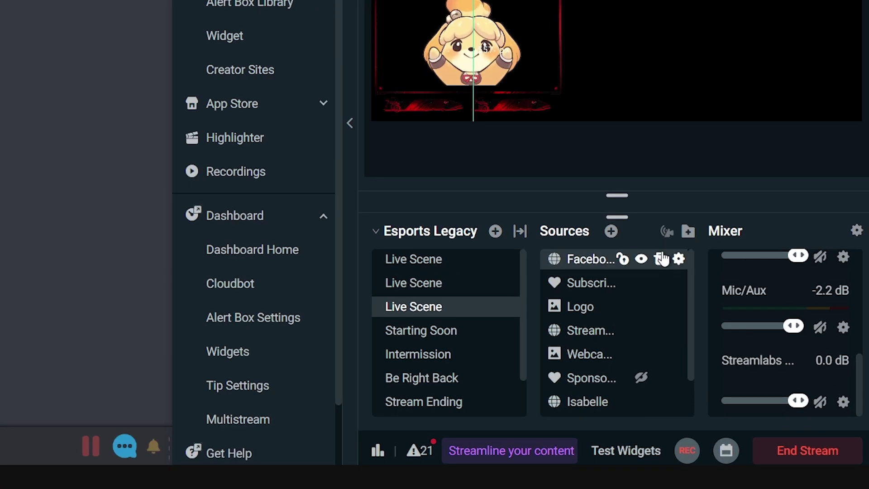
left_click(679, 259)
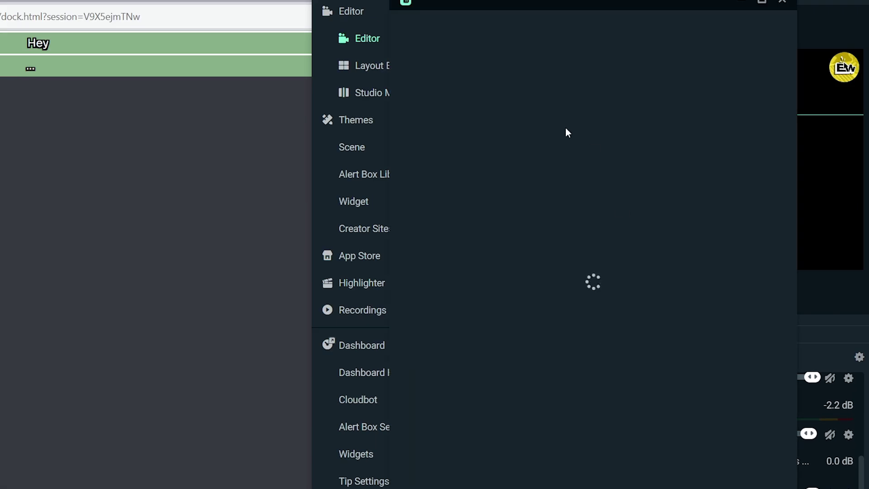
left_click(584, 190)
key("ctrl+a")
key("ctrl+v")
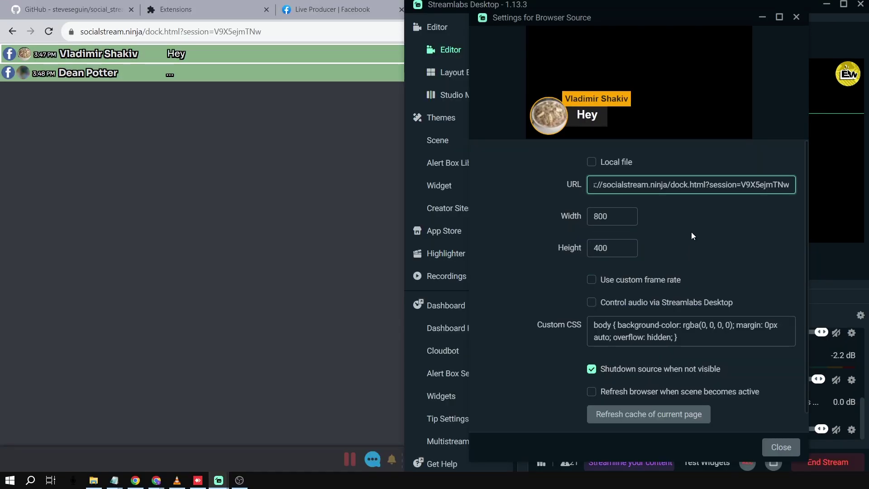
left_click(735, 488)
left_click(774, 447)
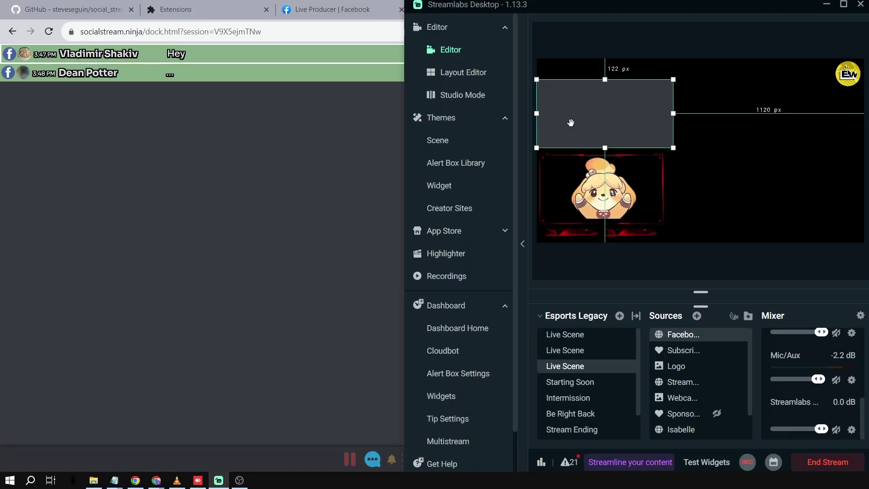
Post the comment "Hey bro what's up?" in the live stream's comments in Facebook Live Producer.
left_click(347, 116)
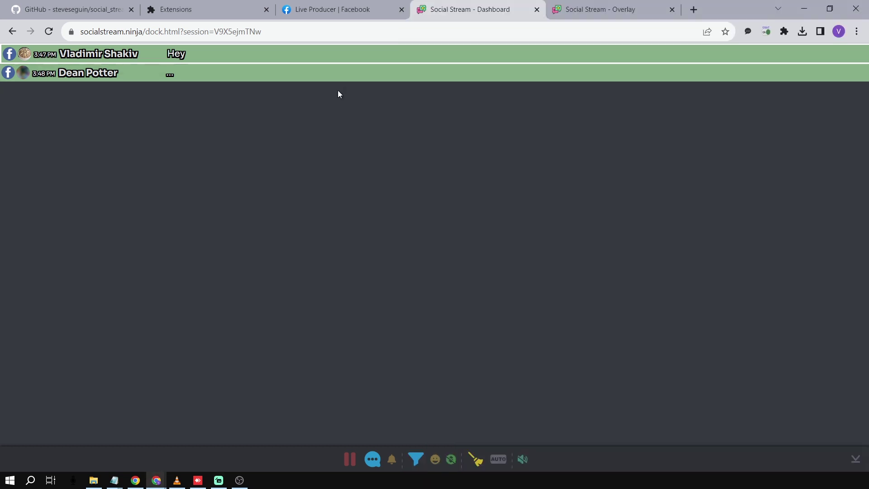
left_click(332, 9)
left_click(329, 421)
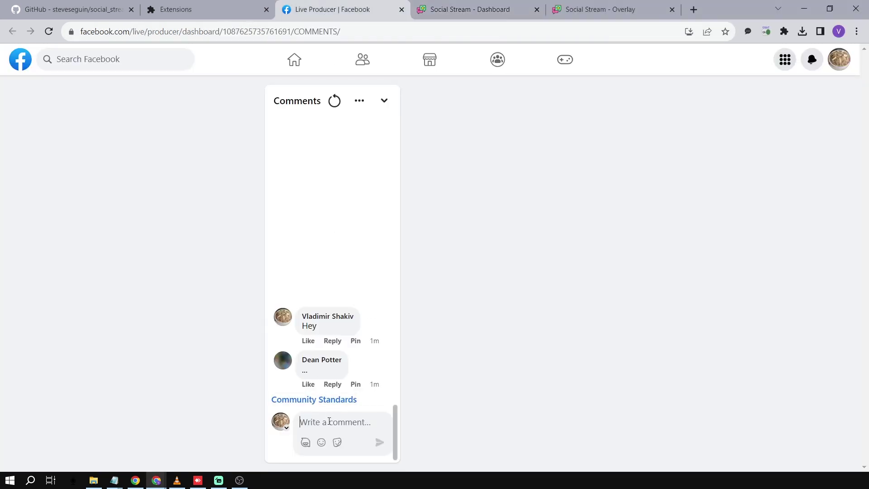
type("Hey bro what's up?")
key("Return")
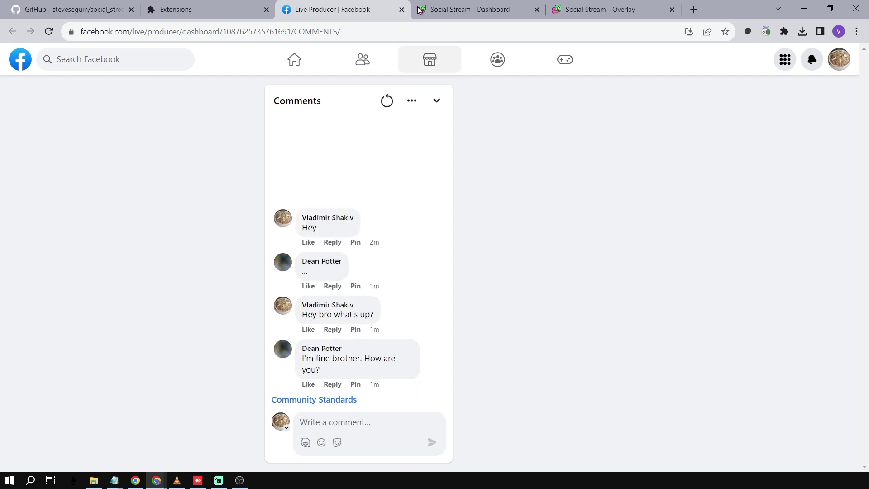
Check the new comments in the Social Stream dashboard and stretch the Facebook Comments source wider on the Streamlabs Desktop canvas.
left_click(454, 9)
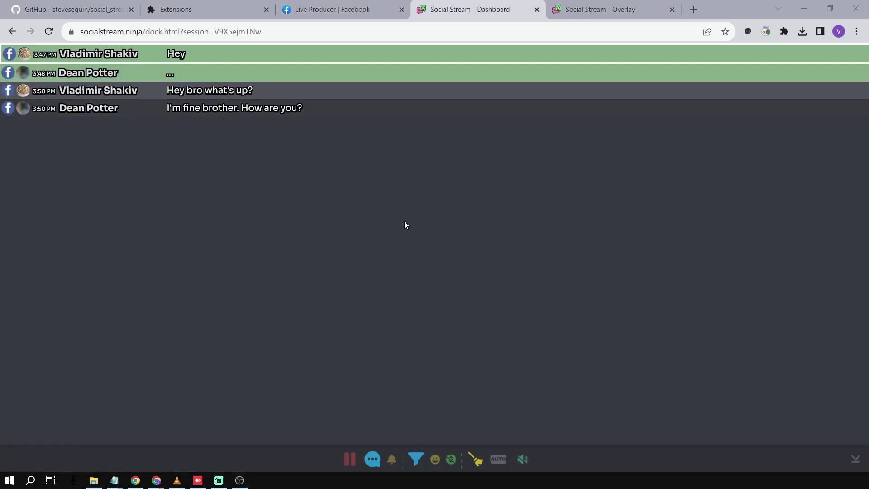
key("alt+Tab")
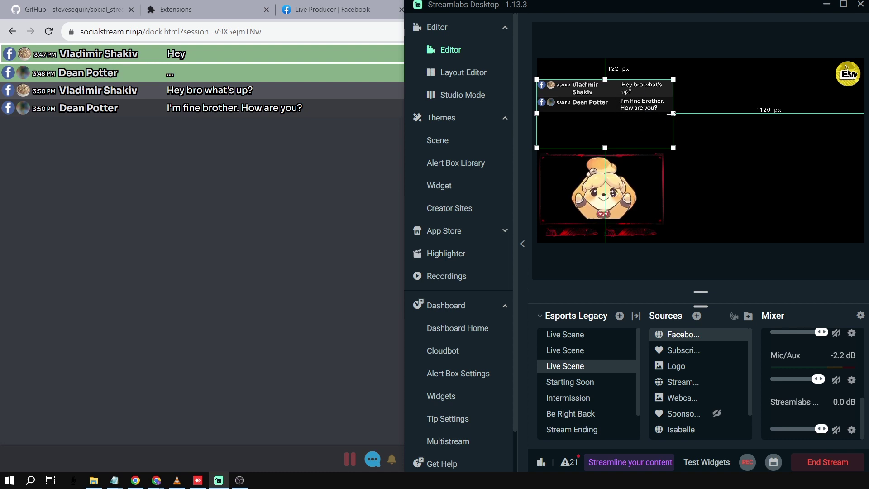
left_click_drag(673, 114, 726, 114)
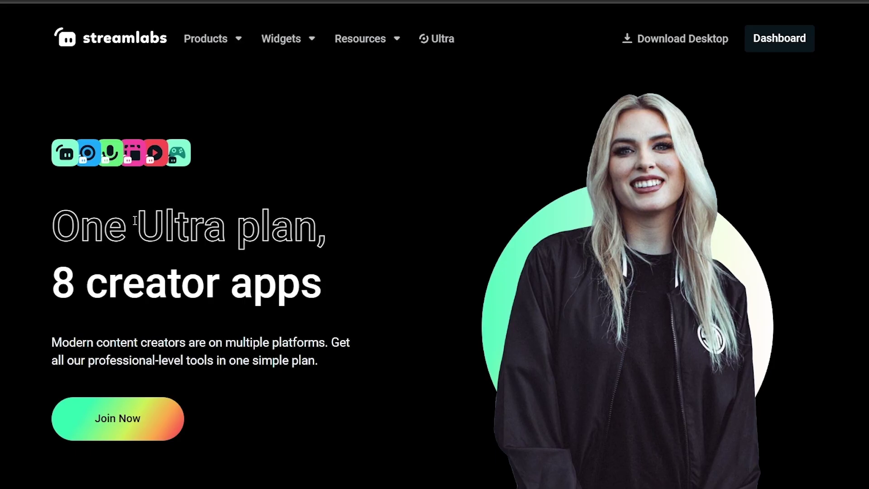
Look through the creator apps on the Streamlabs Ultra page and the features on the Streamlabs Podcast Editor page.
scroll(134, 221, "down", 10)
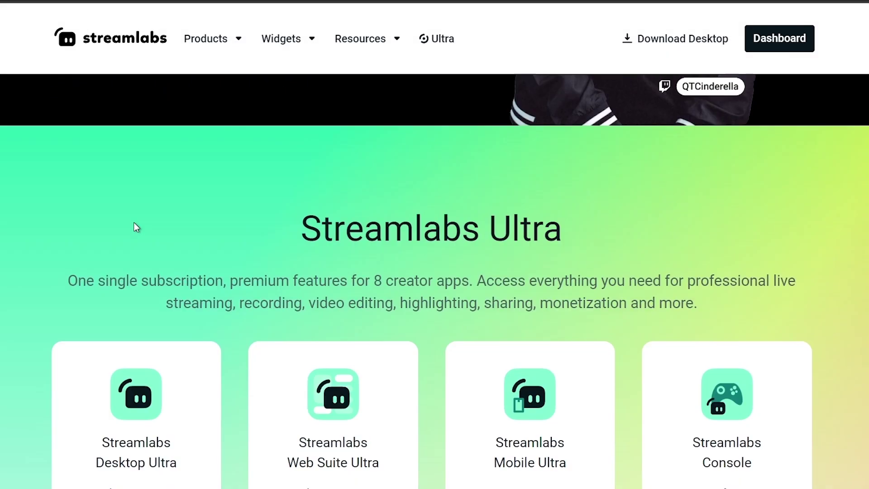
left_click(704, 453)
scroll(344, 265, "down", 12)
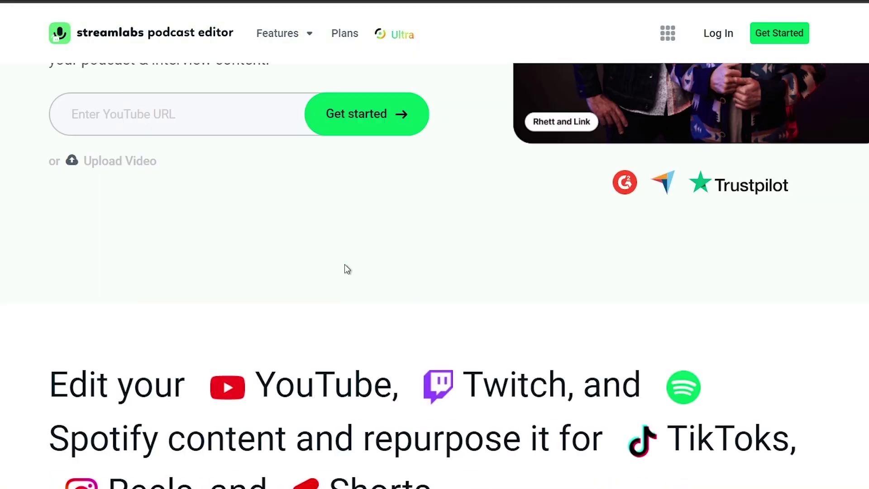
scroll(345, 264, "down", 4)
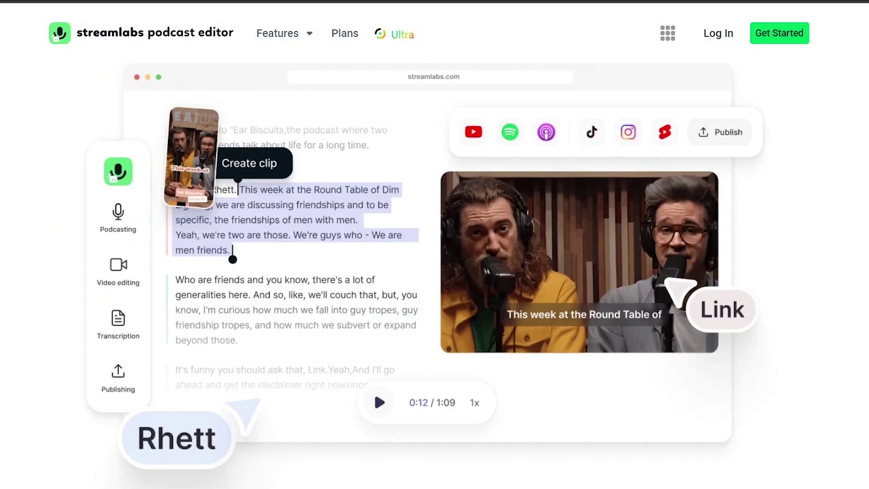
scroll(828, 301, "down", 12)
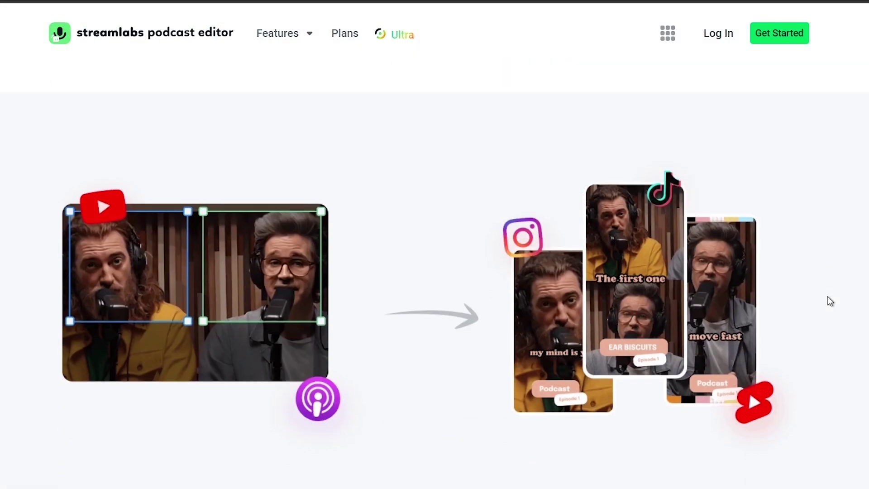
scroll(827, 297, "down", 15)
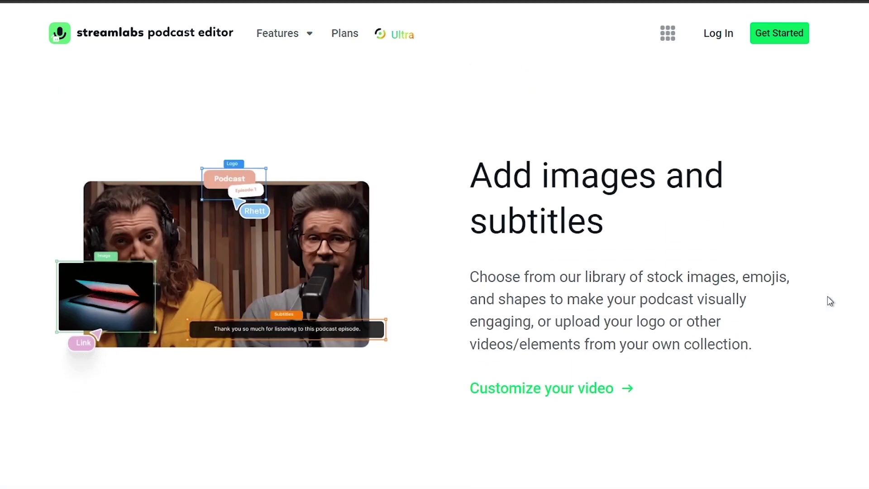
scroll(829, 302, "down", 15)
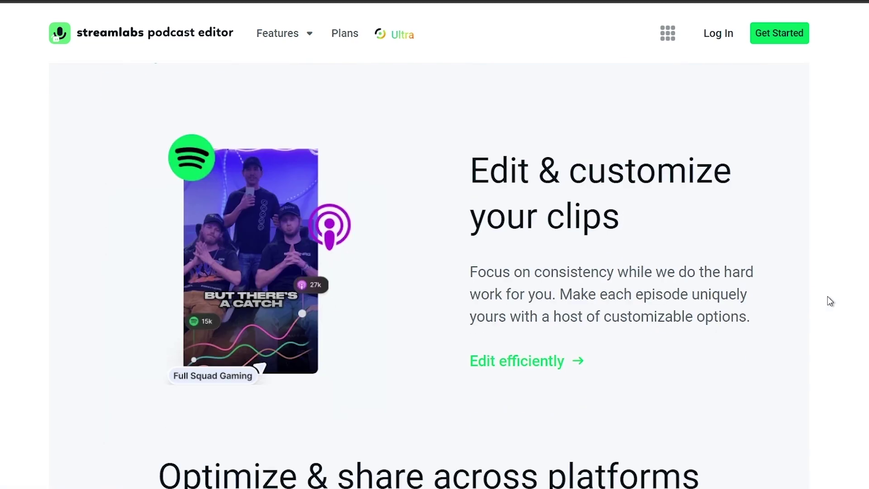
scroll(827, 296, "down", 8)
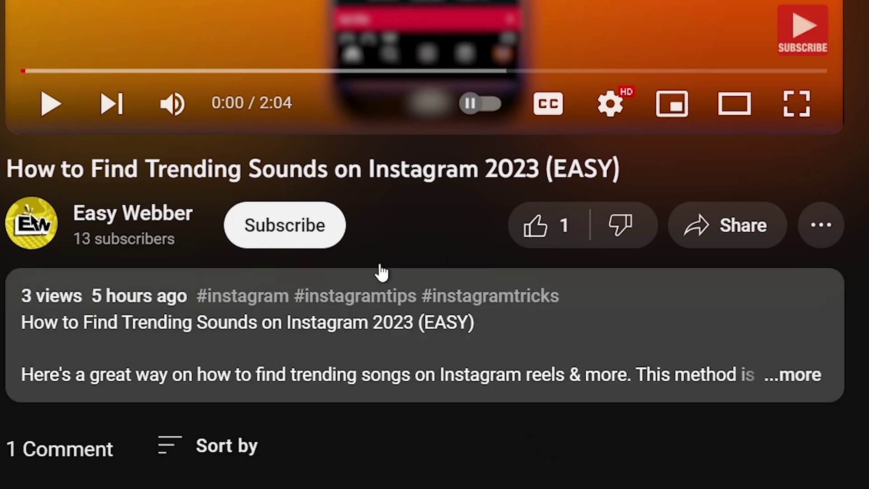
Subscribe to the Easy Webber channel on YouTube with notifications turned on and like its Instagram trending sounds video.
left_click(271, 210)
left_click(392, 245)
left_click(330, 293)
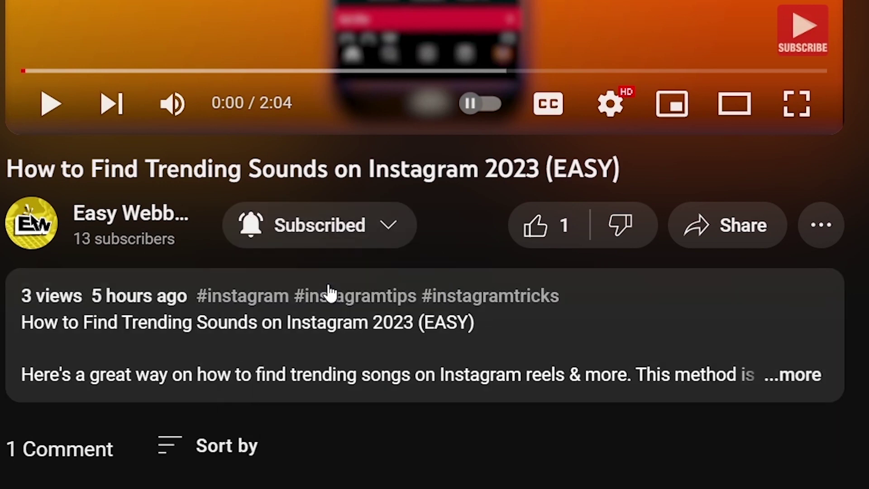
left_click(532, 228)
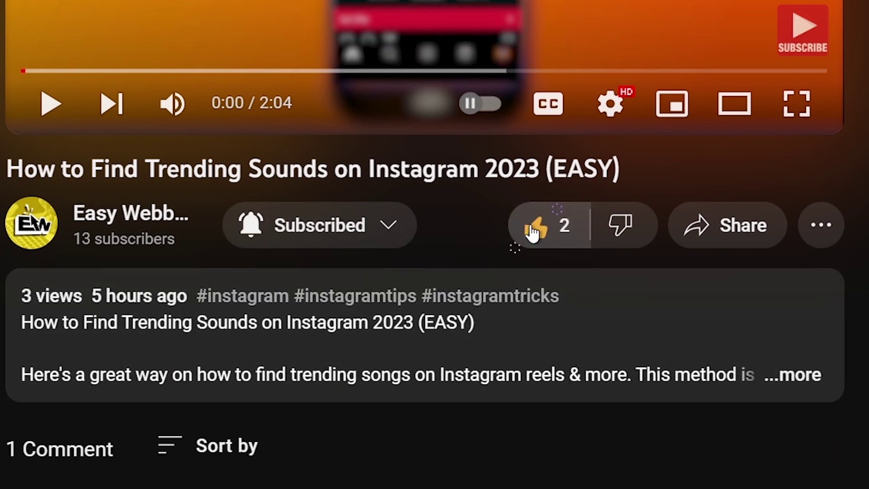